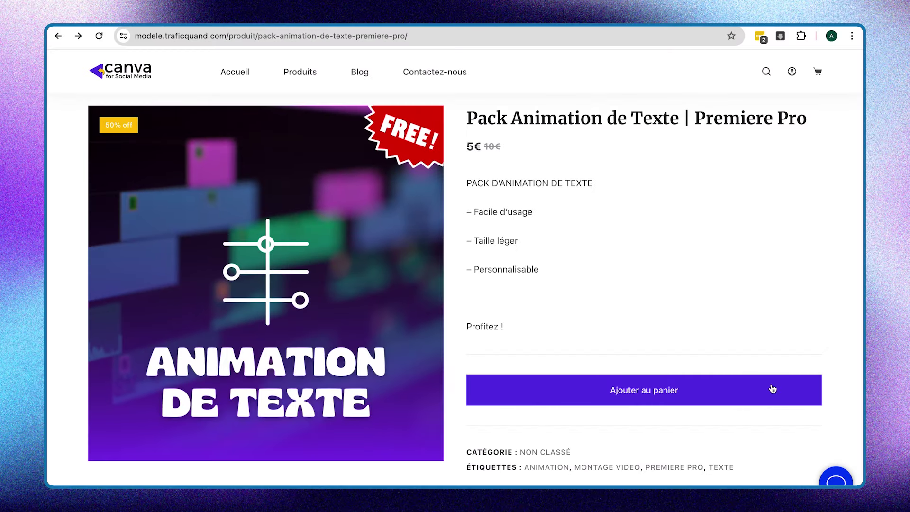
{"action": "scroll", "coordinate": [777, 386], "scroll_direction": "down", "scroll_amount": 1}
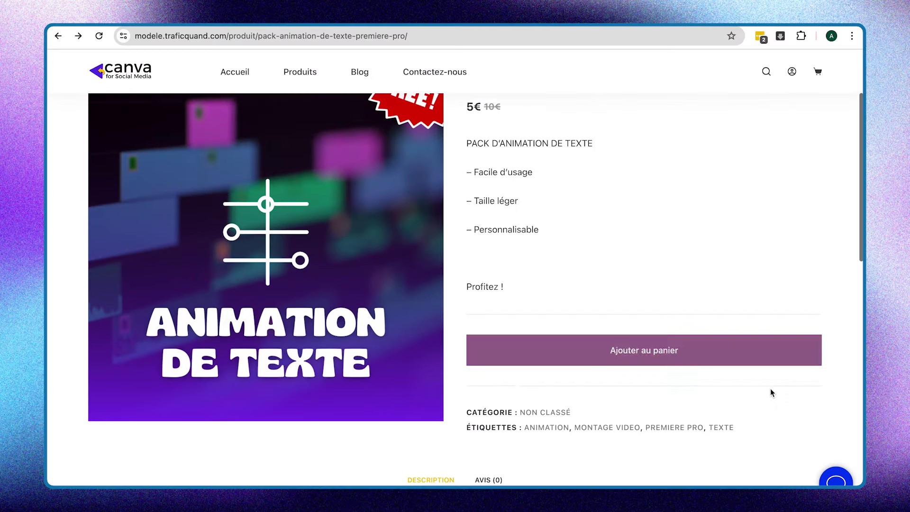
{"action": "scroll", "coordinate": [771, 389], "scroll_direction": "down", "scroll_amount": 3}
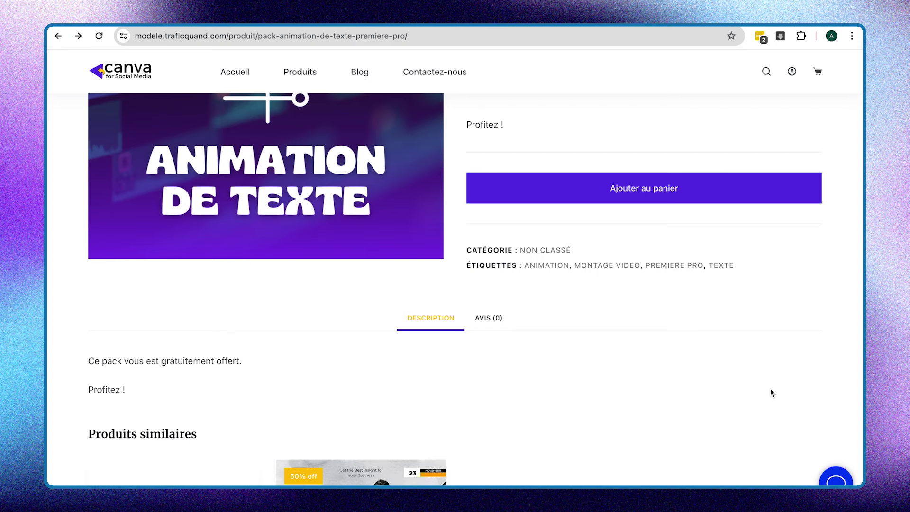
{"action": "scroll", "coordinate": [770, 389], "scroll_direction": "up", "scroll_amount": 3}
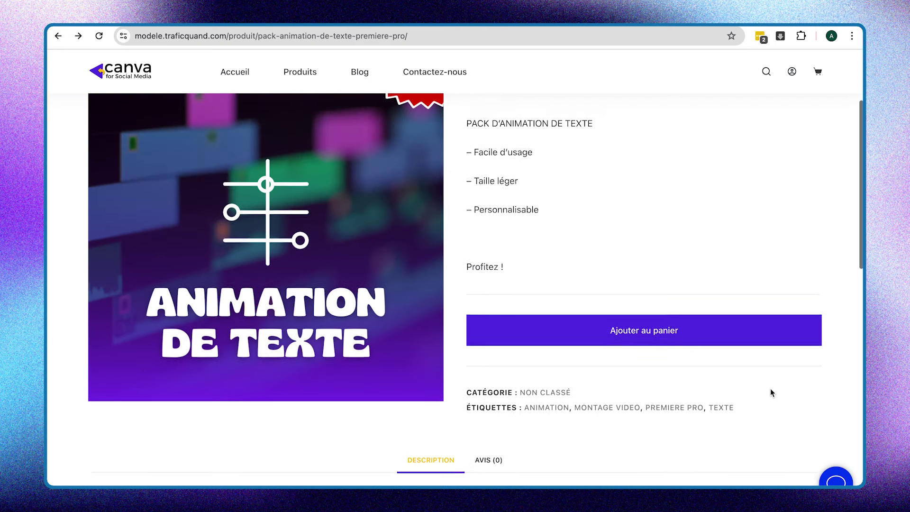
{"action": "scroll", "coordinate": [770, 390], "scroll_direction": "up", "scroll_amount": 3}
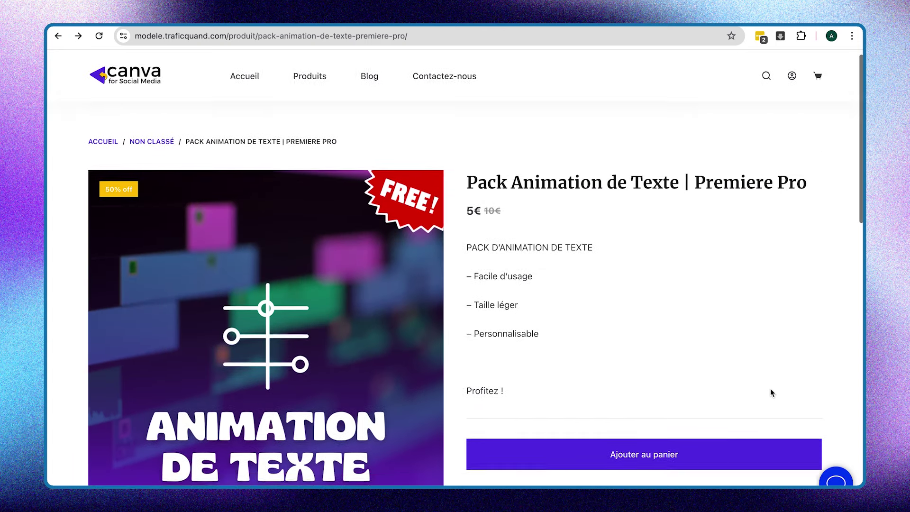
{"action": "scroll", "coordinate": [771, 390], "scroll_direction": "down", "scroll_amount": 1}
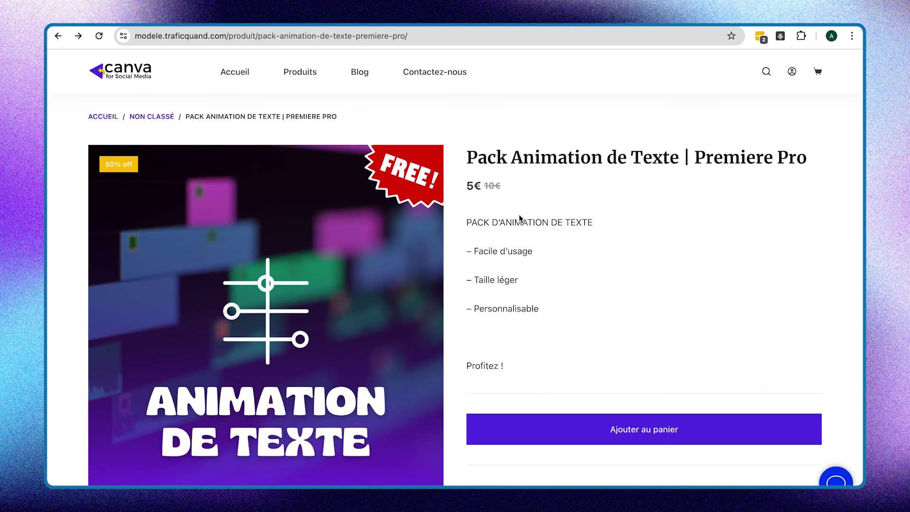
{"action": "scroll", "coordinate": [573, 225], "scroll_direction": "down", "scroll_amount": 1}
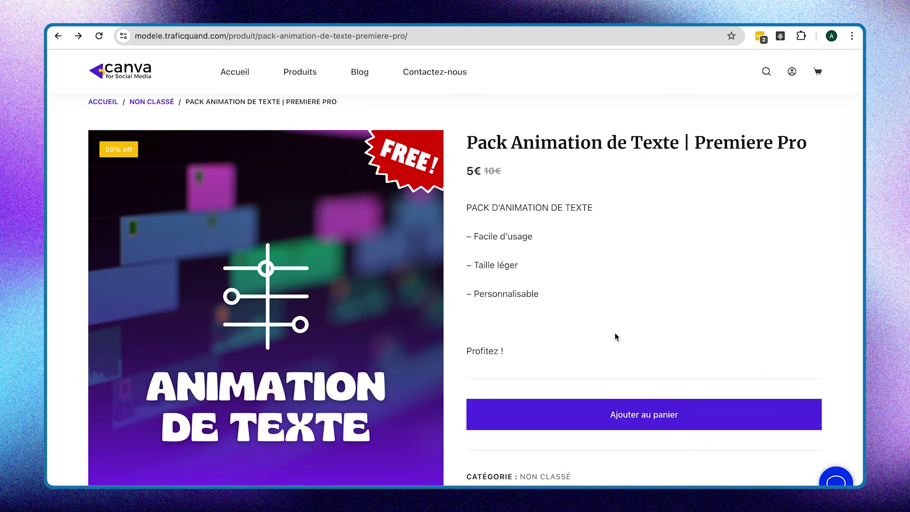
{"action": "scroll", "coordinate": [615, 334], "scroll_direction": "down", "scroll_amount": 1}
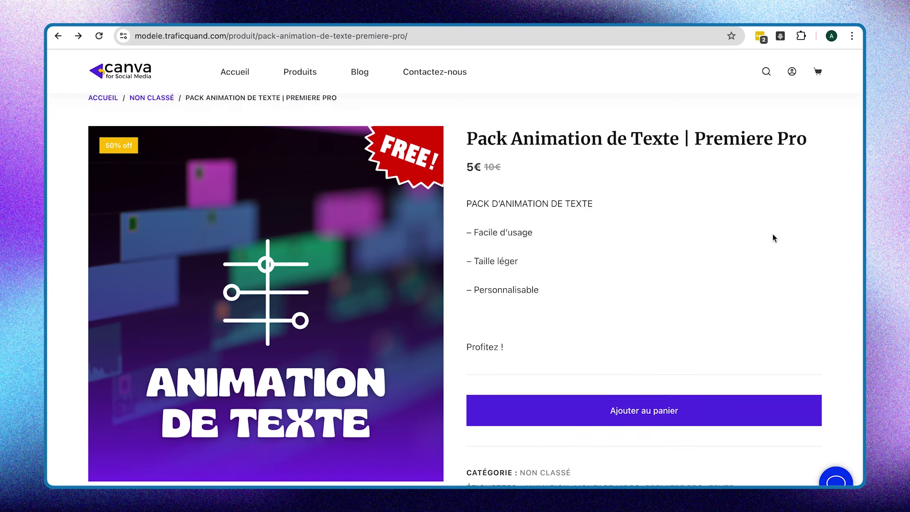
{"action": "scroll", "coordinate": [772, 234], "scroll_direction": "down", "scroll_amount": 1}
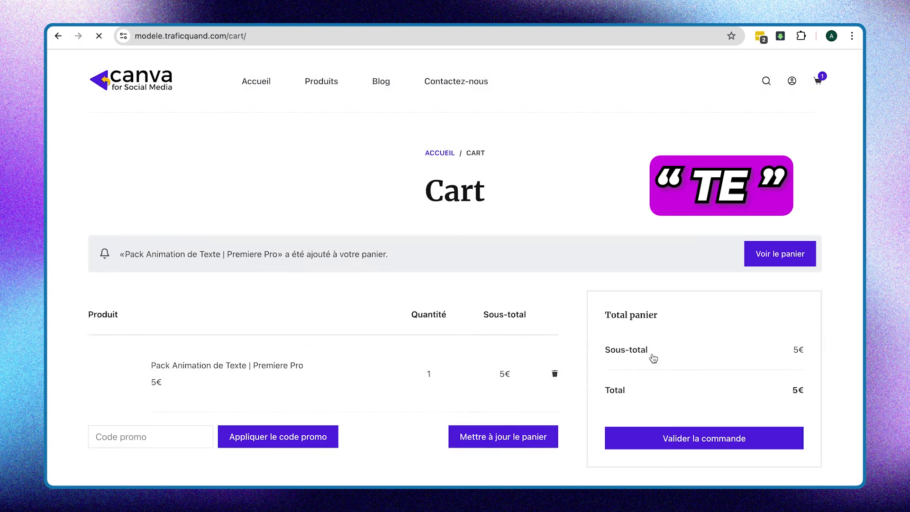
Apply a promo code to the text animation pack in the cart, cutting the 5€ total to 0€.
{"action": "scroll", "coordinate": [653, 357], "scroll_direction": "down", "scroll_amount": 3}
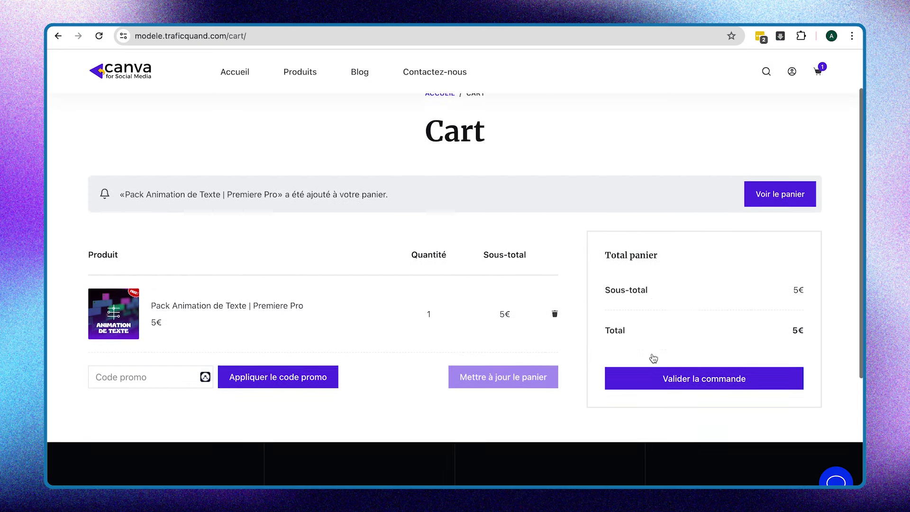
{"action": "scroll", "coordinate": [653, 358], "scroll_direction": "down", "scroll_amount": 2}
{"action": "scroll", "coordinate": [653, 358], "scroll_direction": "down", "scroll_amount": 2}
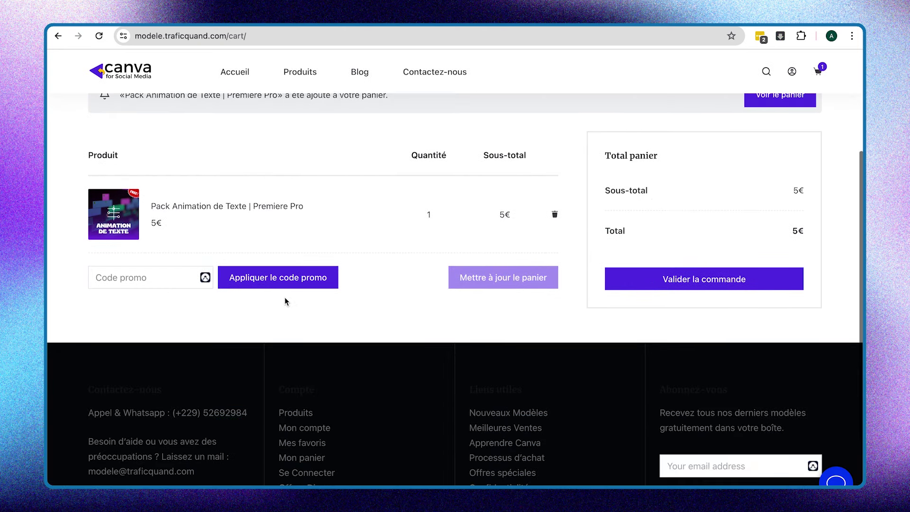
{"action": "left_click", "coordinate": [193, 289]}
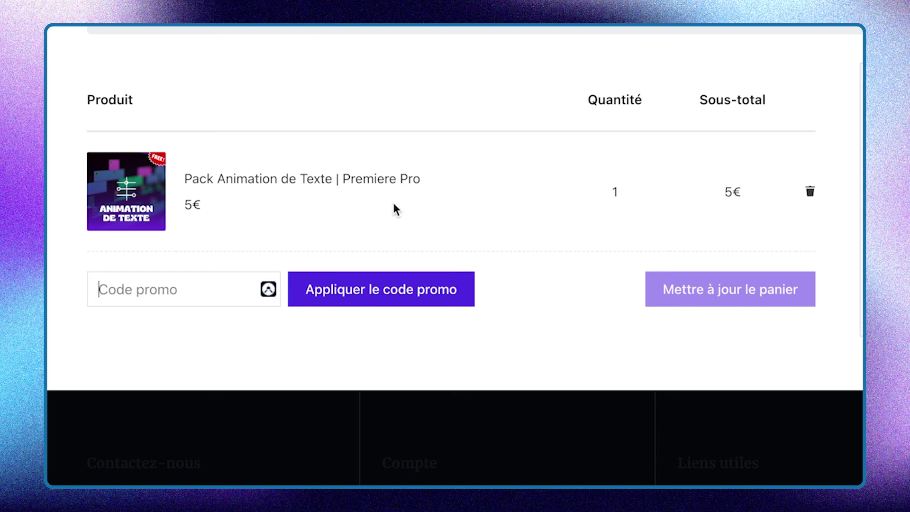
{"action": "scroll", "coordinate": [532, 371], "scroll_direction": "down", "scroll_amount": 1}
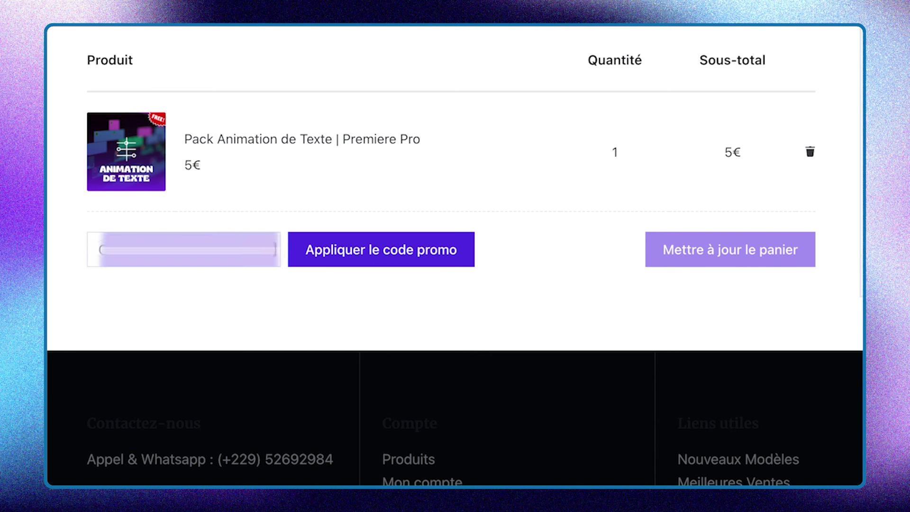
{"action": "left_click", "coordinate": [372, 251]}
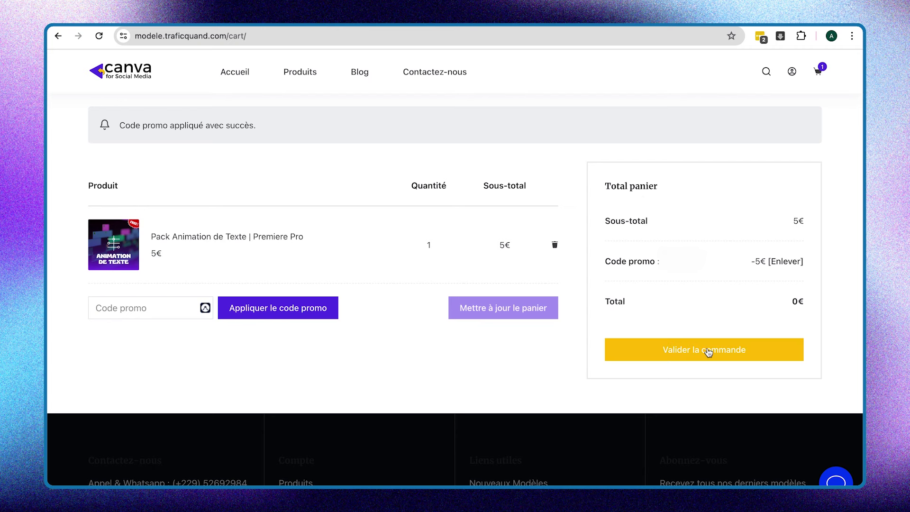
Confirm the billing details with France as the country and place the free 0€ order.
{"action": "scroll", "coordinate": [618, 266], "scroll_direction": "down", "scroll_amount": 2}
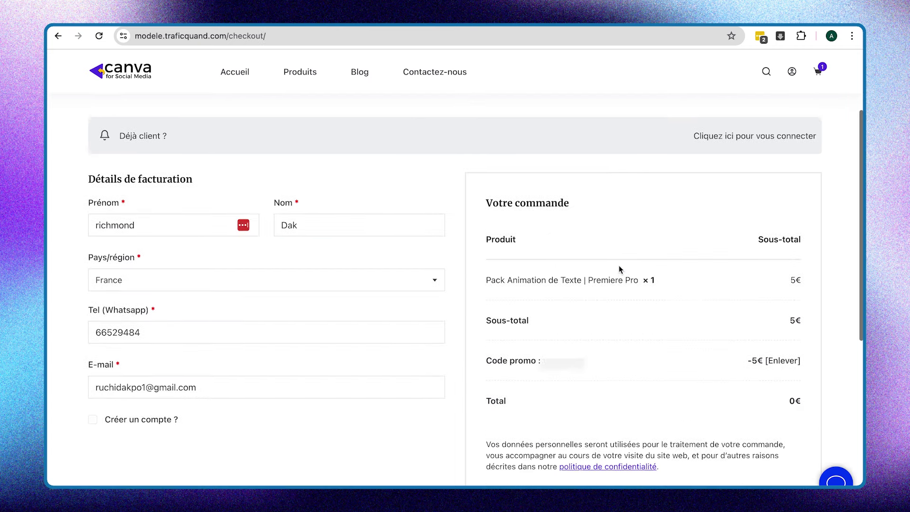
{"action": "left_click", "coordinate": [207, 219]}
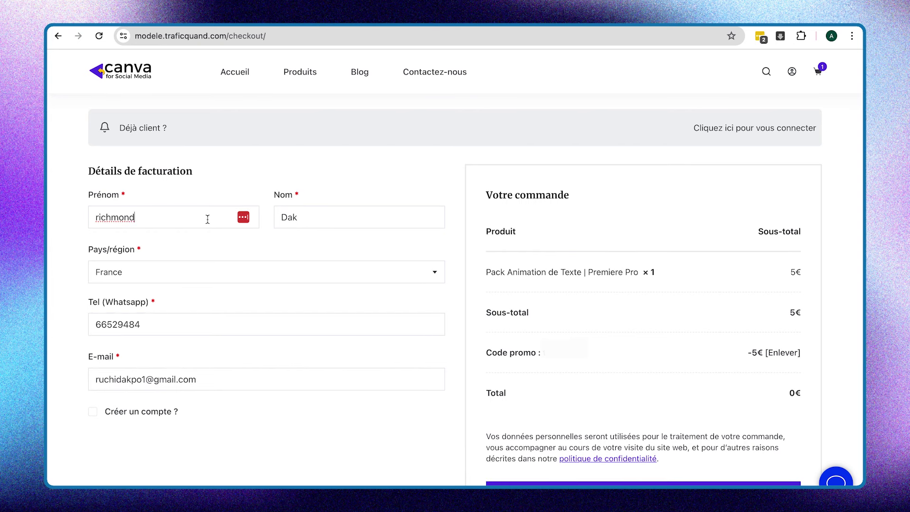
{"action": "left_click", "coordinate": [342, 218]}
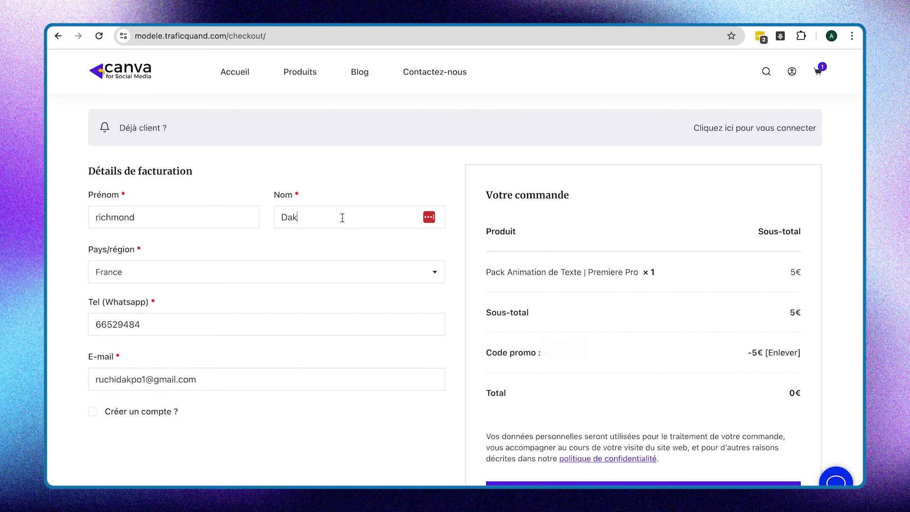
{"action": "left_click", "coordinate": [247, 272]}
{"action": "left_click", "coordinate": [48, 288]}
{"action": "scroll", "coordinate": [635, 455], "scroll_direction": "down", "scroll_amount": 1}
{"action": "left_click", "coordinate": [636, 451]}
{"action": "scroll", "coordinate": [670, 338], "scroll_direction": "down", "scroll_amount": 2}
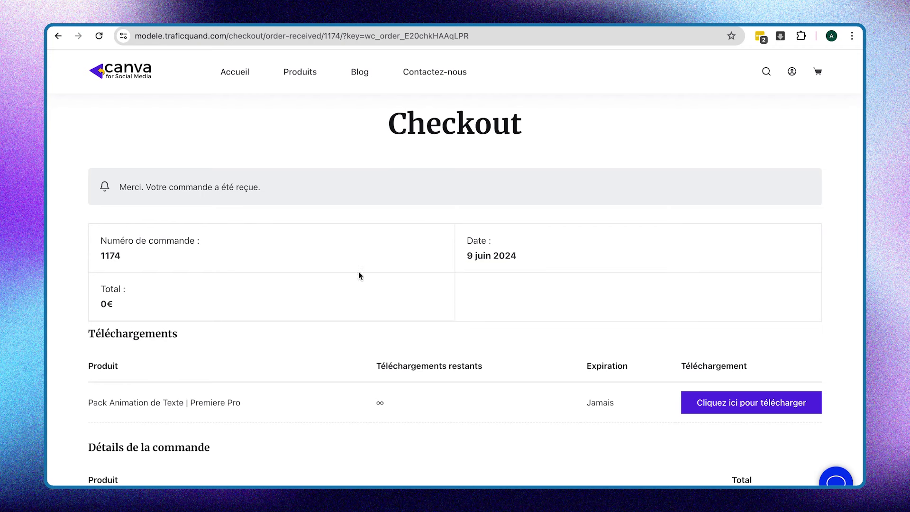
Download ANIMATION DE TEXTE_PRESET_PACK.zip from the order confirmation page.
{"action": "scroll", "coordinate": [363, 298], "scroll_direction": "down", "scroll_amount": 3}
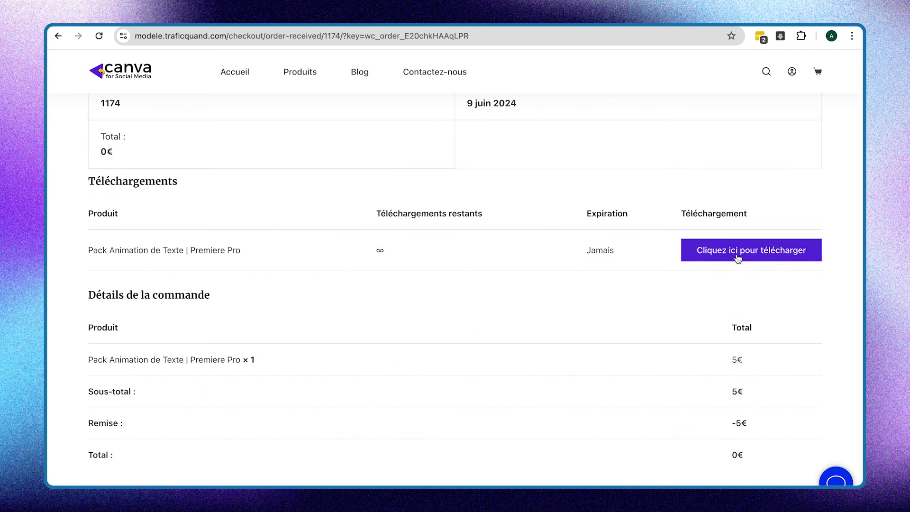
{"action": "left_click", "coordinate": [749, 257]}
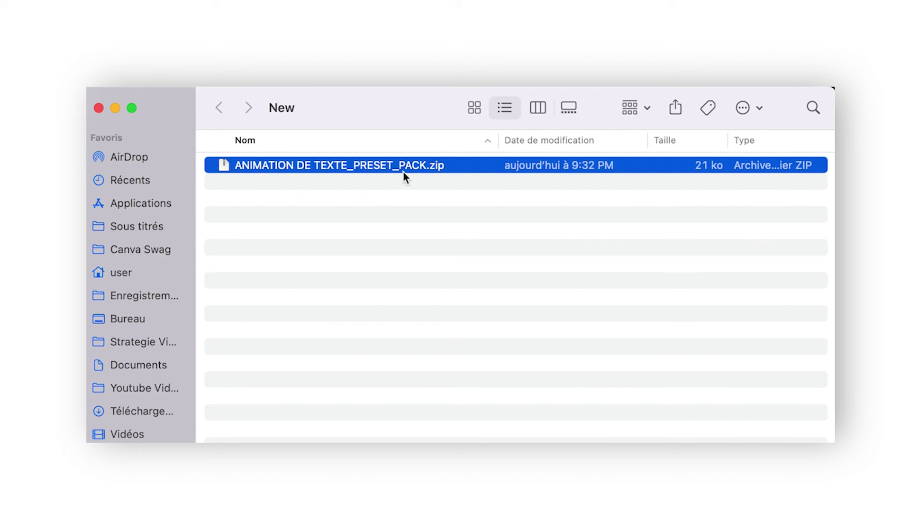
Unzip ANIMATION DE TEXTE_PRESET_PACK.zip to extract KH TEXT EASY SLIDE PRESET PACK.prfpset.
{"action": "right_click", "coordinate": [452, 171]}
{"action": "left_click", "coordinate": [425, 164]}
{"action": "double_click", "coordinate": [457, 168]}
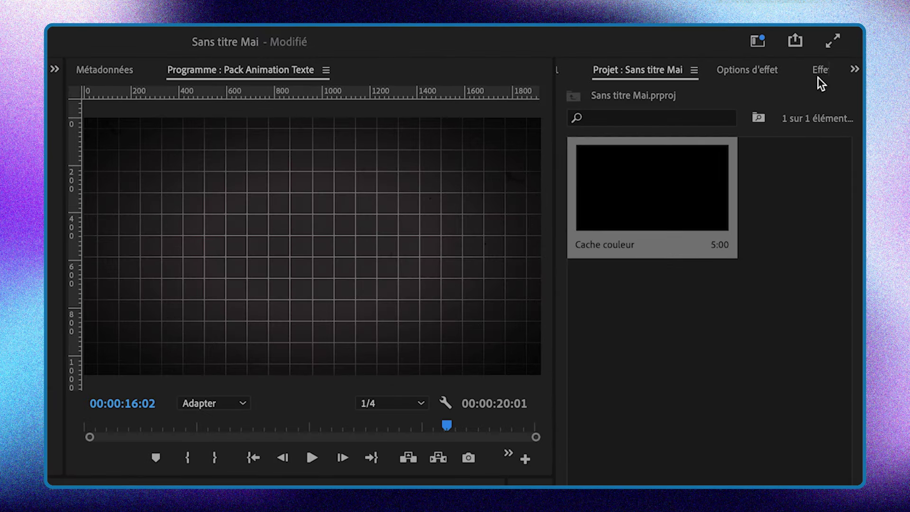
Bring up the Effects panel and select its Préconfigurations folder.
{"action": "left_click", "coordinate": [820, 70]}
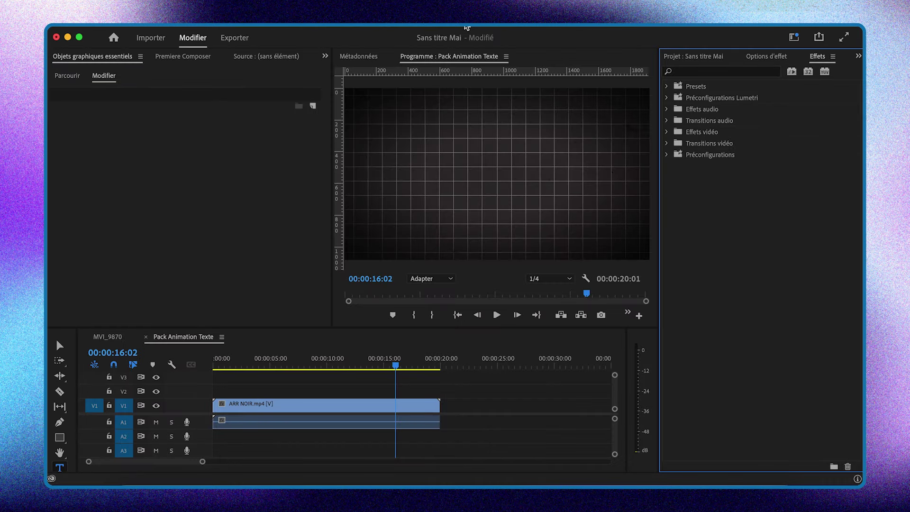
{"action": "left_click", "coordinate": [466, 27]}
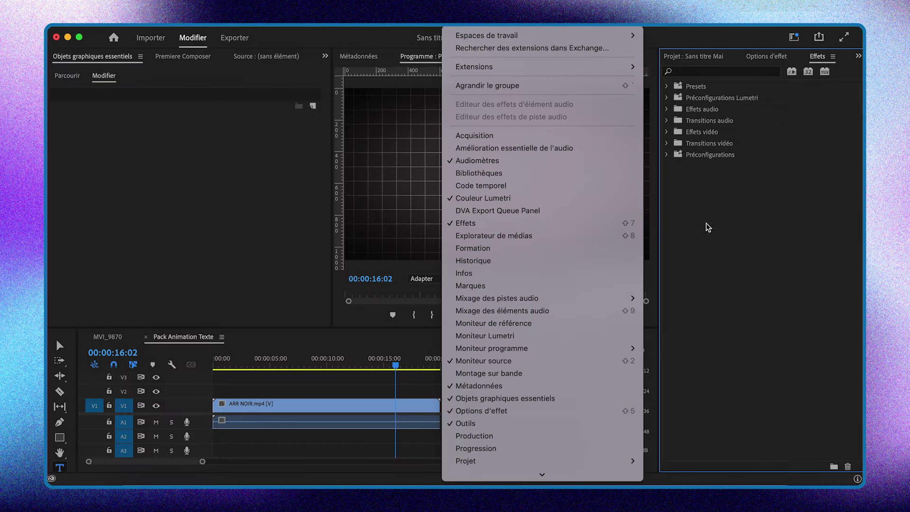
{"action": "left_click", "coordinate": [720, 226]}
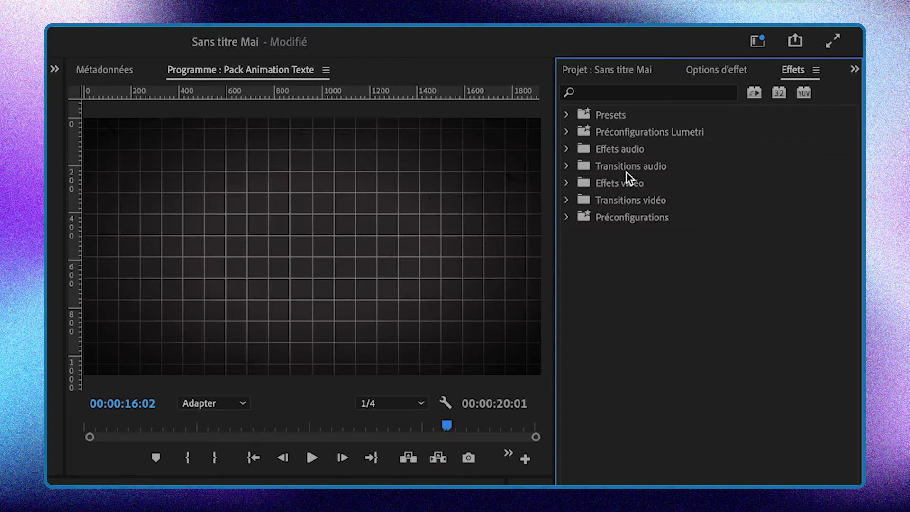
{"action": "left_click", "coordinate": [616, 218]}
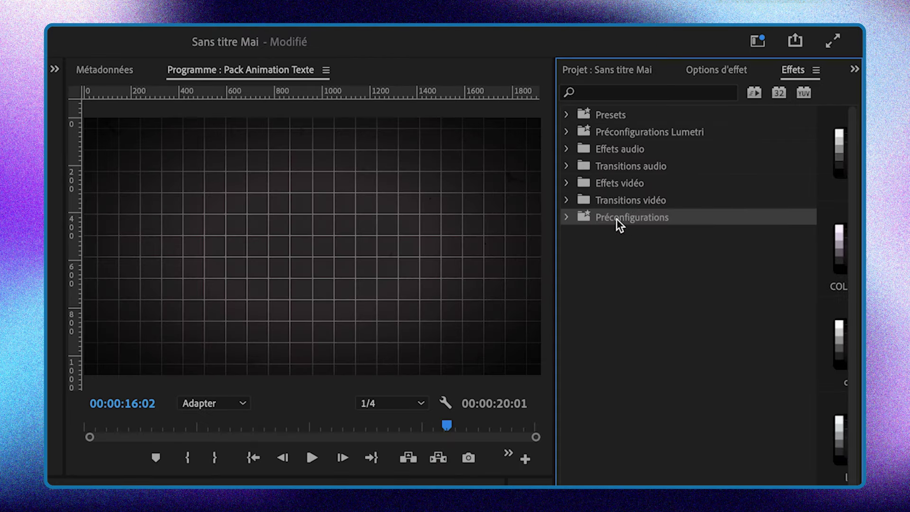
Import the KH TEXT EASY SLIDE .prfpset preset file into Préconfigurations.
{"action": "right_click", "coordinate": [643, 217]}
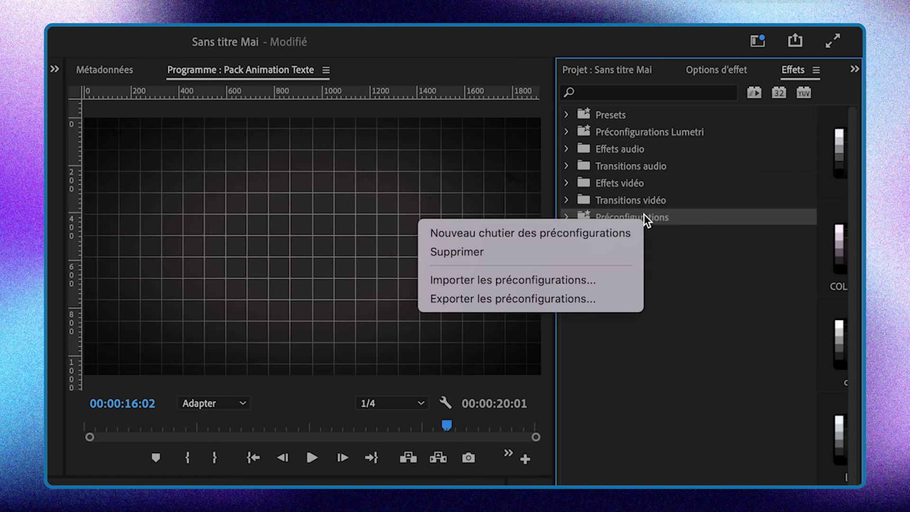
{"action": "left_click", "coordinate": [544, 280]}
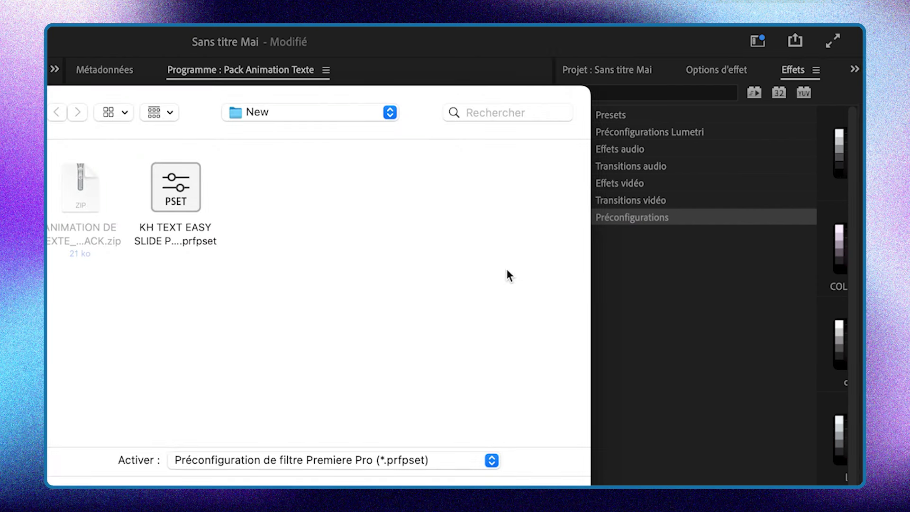
{"action": "left_click", "coordinate": [180, 188]}
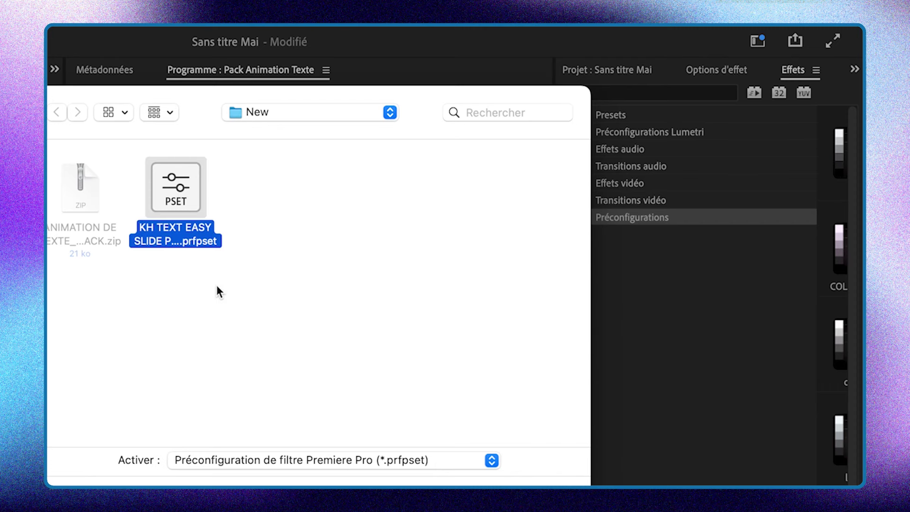
{"action": "left_click", "coordinate": [544, 432]}
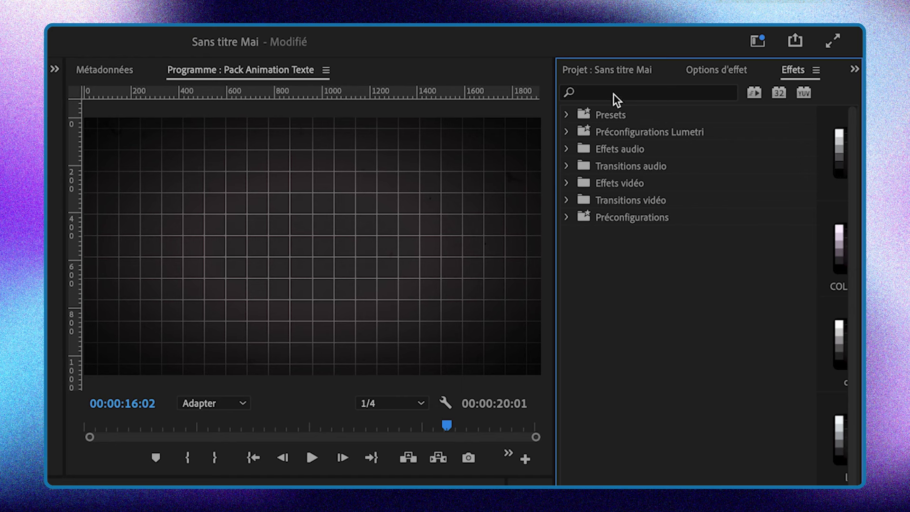
Filter the effects list by 'kyler' and select the SLIDE DOWN preset folder.
{"action": "left_click", "coordinate": [615, 95]}
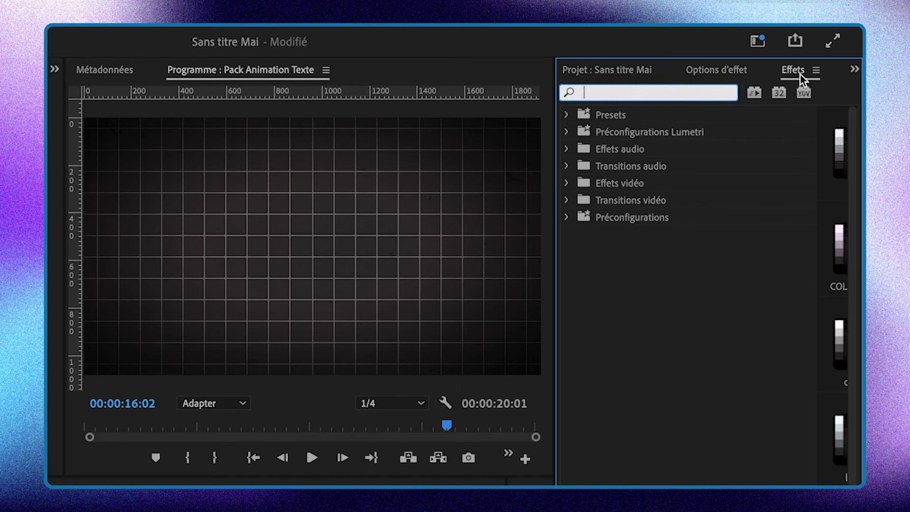
{"action": "type", "text": "k"}
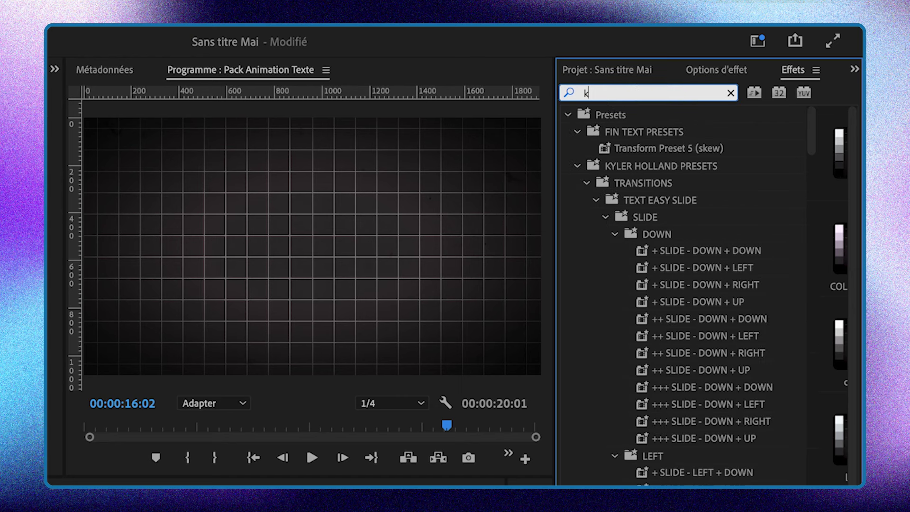
{"action": "type", "text": "yler"}
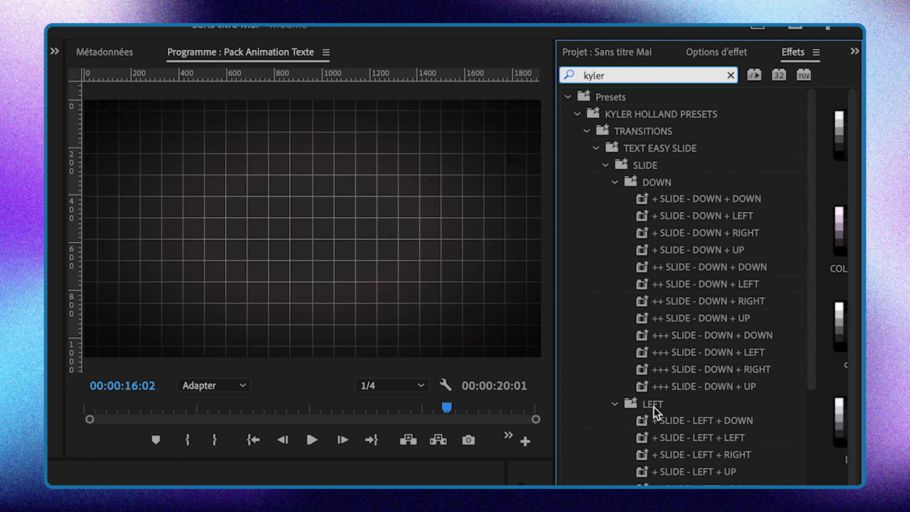
{"action": "scroll", "coordinate": [653, 407], "scroll_direction": "down", "scroll_amount": 3}
{"action": "scroll", "coordinate": [653, 407], "scroll_direction": "down", "scroll_amount": 2}
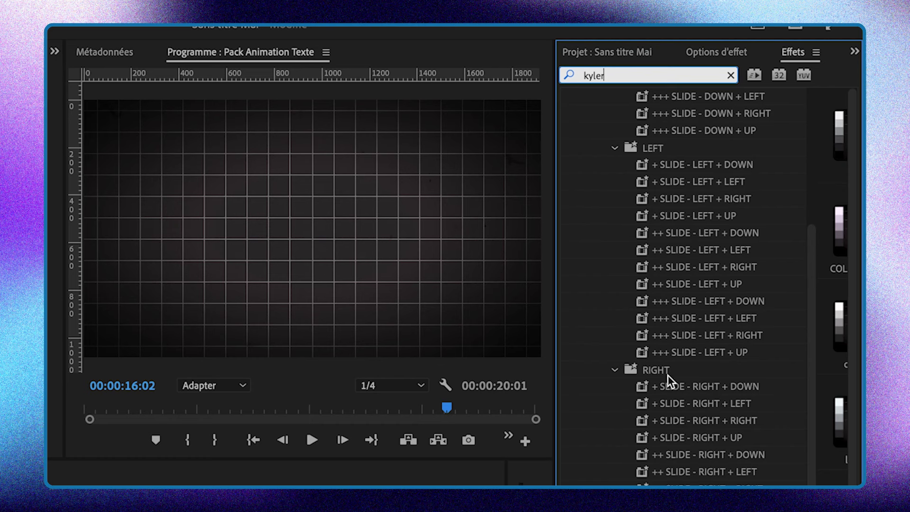
{"action": "scroll", "coordinate": [667, 374], "scroll_direction": "down", "scroll_amount": 5}
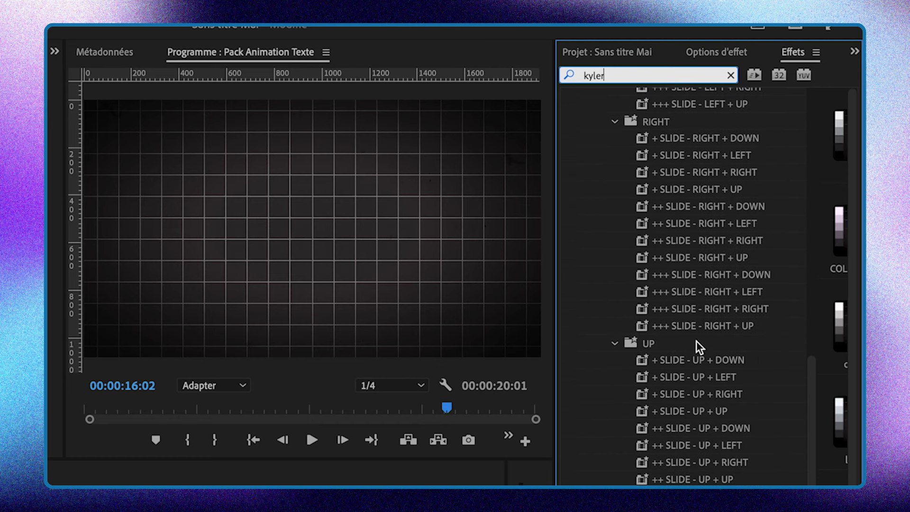
{"action": "scroll", "coordinate": [710, 393], "scroll_direction": "up", "scroll_amount": 2}
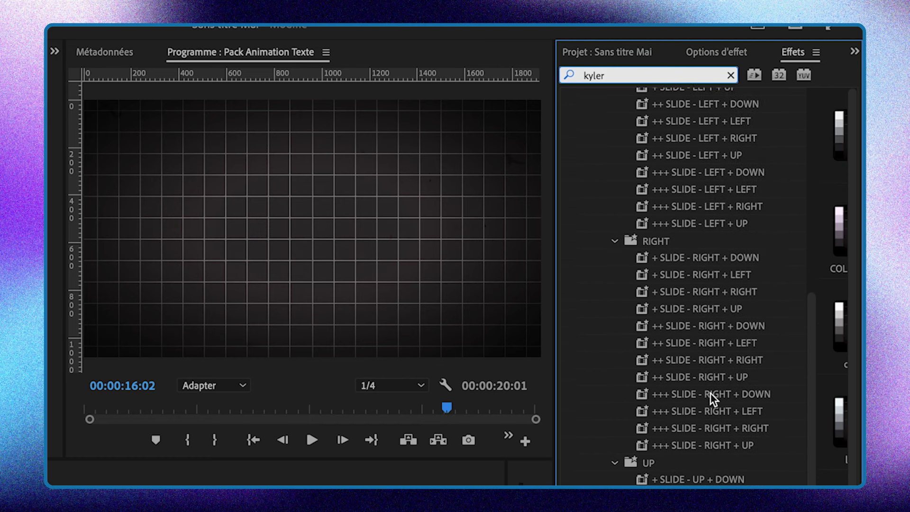
{"action": "scroll", "coordinate": [709, 392], "scroll_direction": "up", "scroll_amount": 5}
{"action": "scroll", "coordinate": [710, 393], "scroll_direction": "up", "scroll_amount": 2}
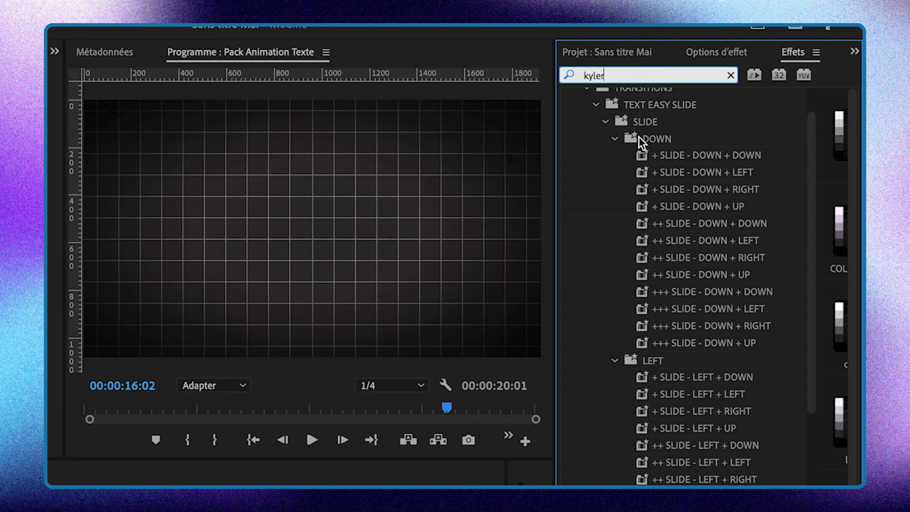
{"action": "left_click", "coordinate": [657, 139]}
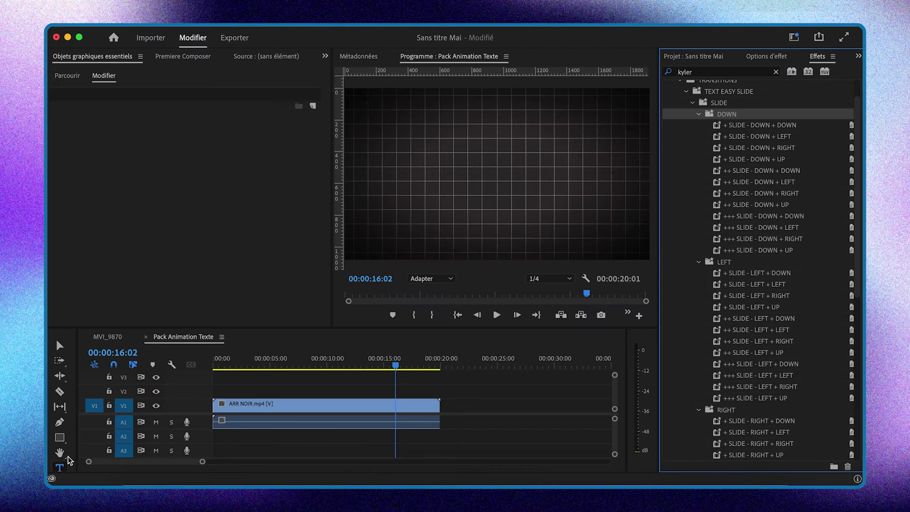
Add a centred MONTAGE title and move its V2 clip about four seconds earlier.
{"action": "left_click", "coordinate": [437, 162]}
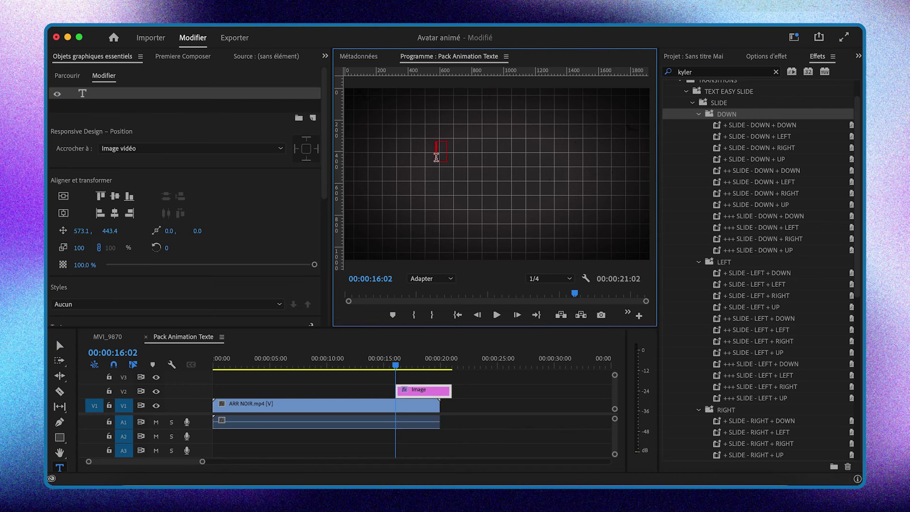
{"action": "type", "text": "MONTAGE"}
{"action": "left_click", "coordinate": [63, 212]}
{"action": "left_click", "coordinate": [64, 196]}
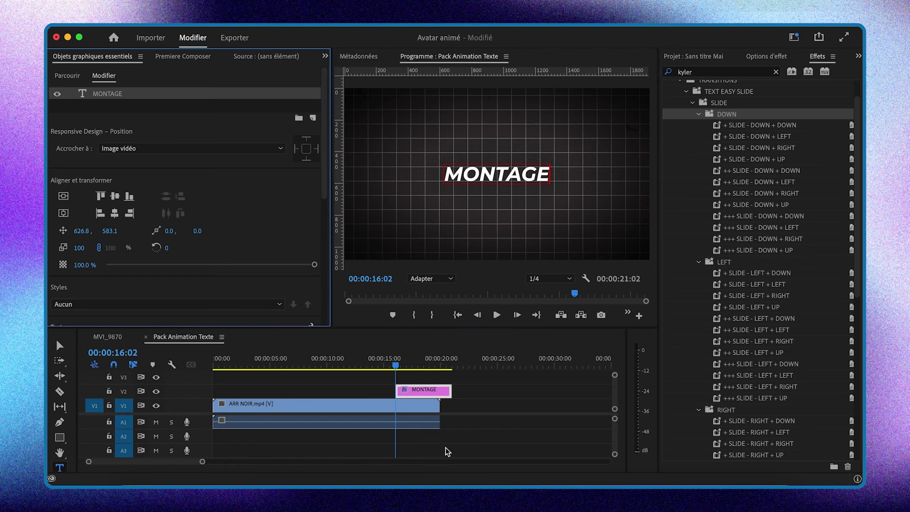
{"action": "left_click_drag", "start_coordinate": [428, 395], "coordinate": [395, 392]}
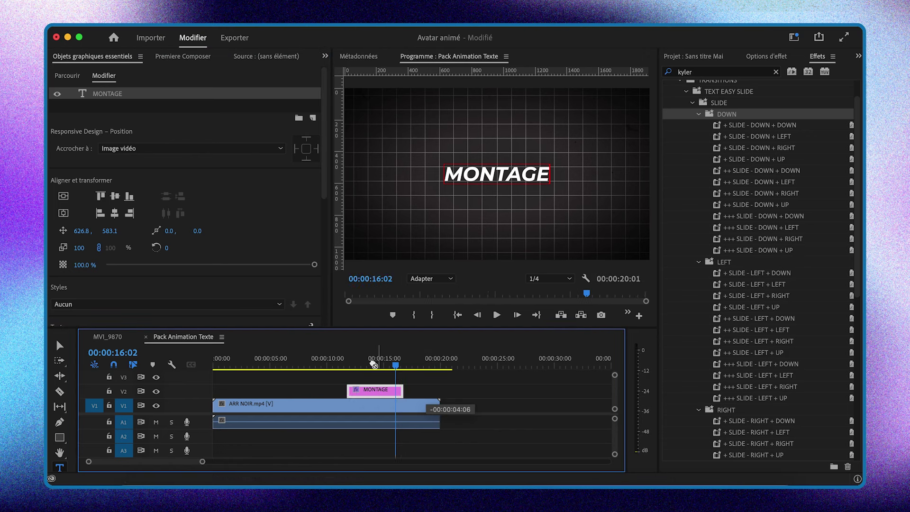
Place the playhead where MONTAGE appears, select the title clip, and clear the 'kyler' search.
{"action": "left_click", "coordinate": [349, 365]}
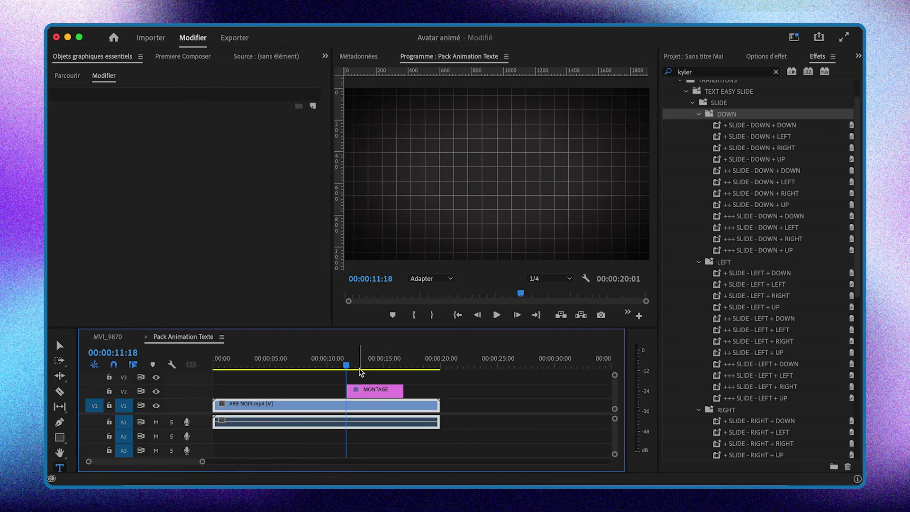
{"action": "left_click", "coordinate": [345, 367]}
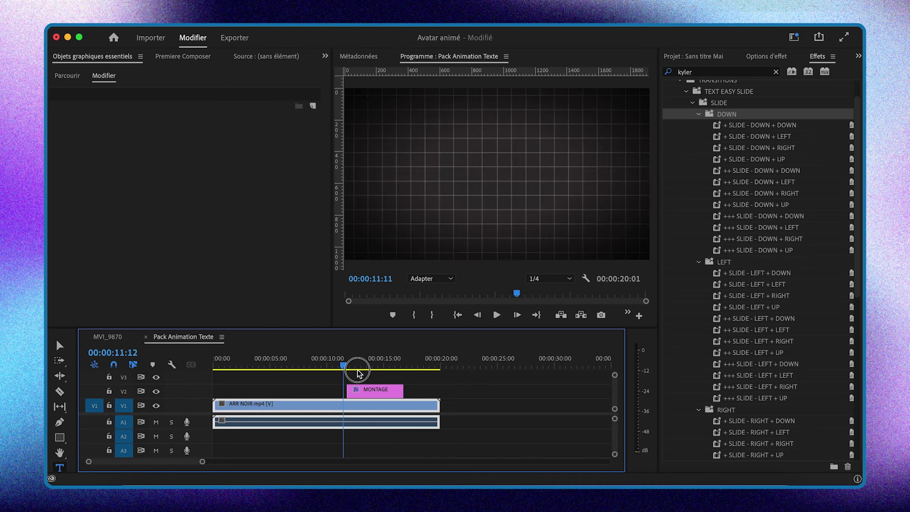
{"action": "left_click_drag", "start_coordinate": [347, 370], "coordinate": [370, 368]}
{"action": "left_click", "coordinate": [378, 390]}
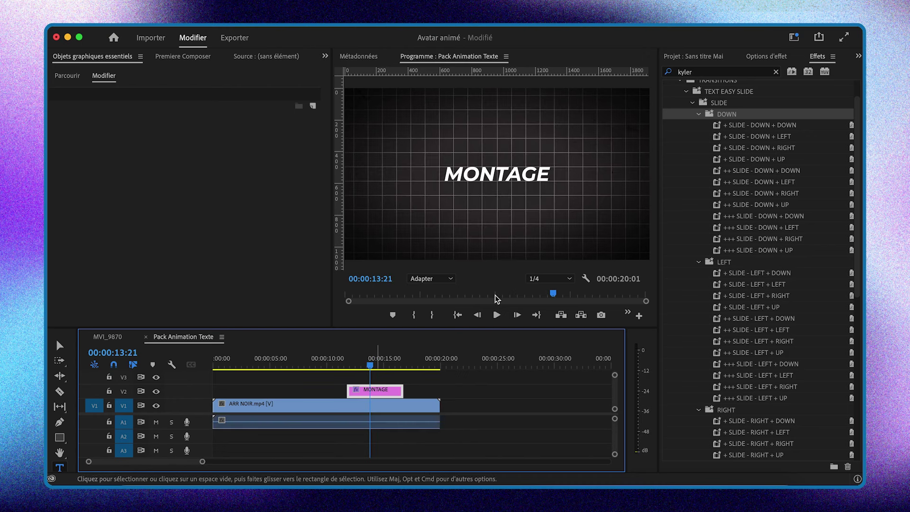
{"action": "double_click", "coordinate": [683, 72]}
{"action": "key", "text": "BackSpace"}
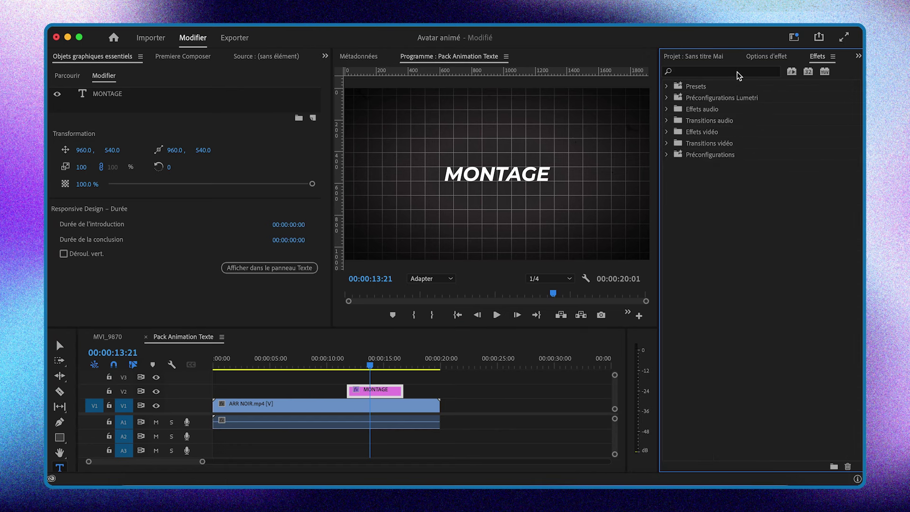
Expand Presets > KYLER HOLLAND PRESETS > TRANSITIONS > TEXT EASY SLIDE > SLIDE > UP.
{"action": "left_click", "coordinate": [666, 86]}
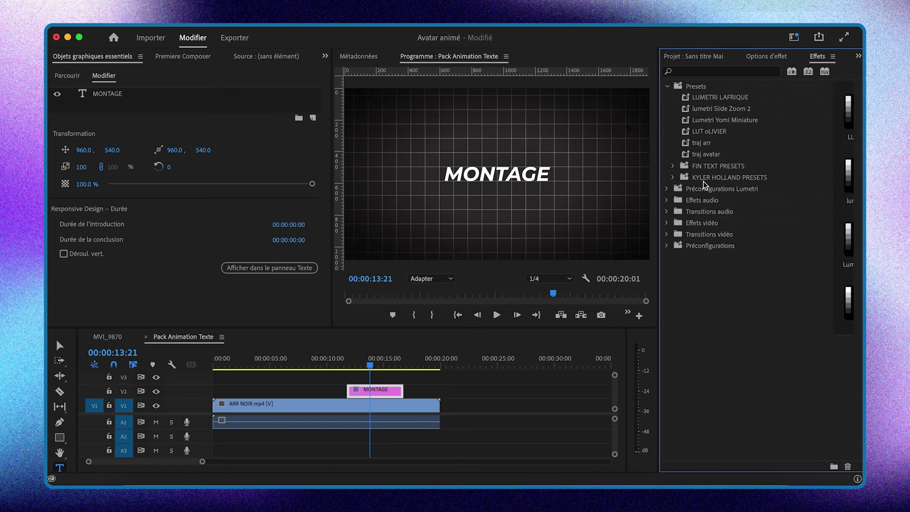
{"action": "left_click", "coordinate": [673, 178]}
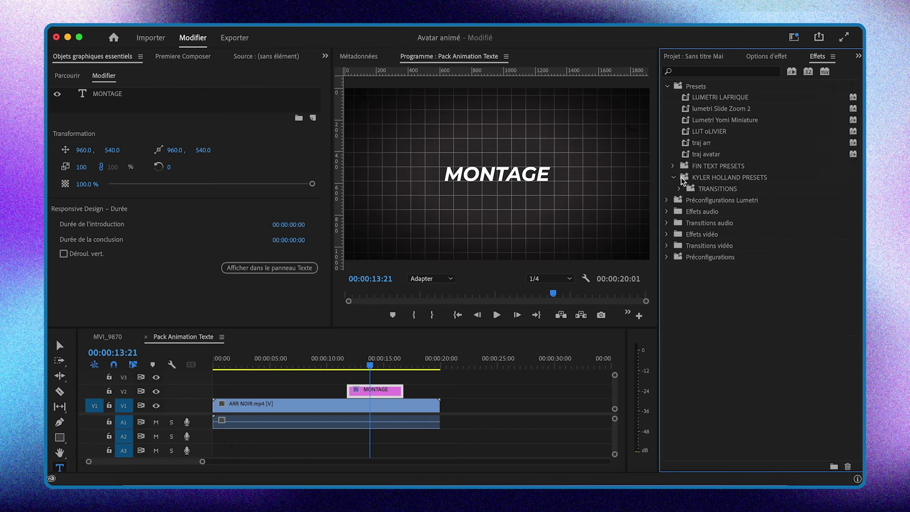
{"action": "left_click", "coordinate": [680, 189]}
{"action": "left_click", "coordinate": [685, 200]}
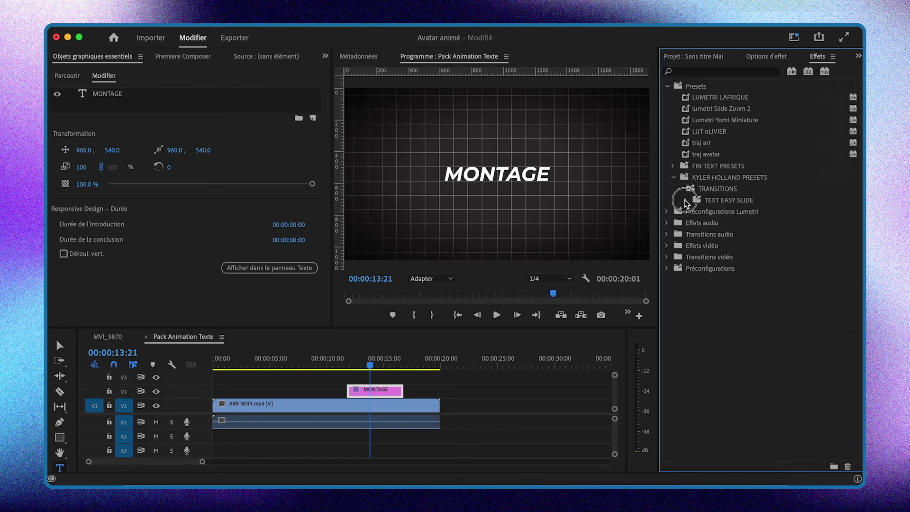
{"action": "left_click", "coordinate": [692, 211]}
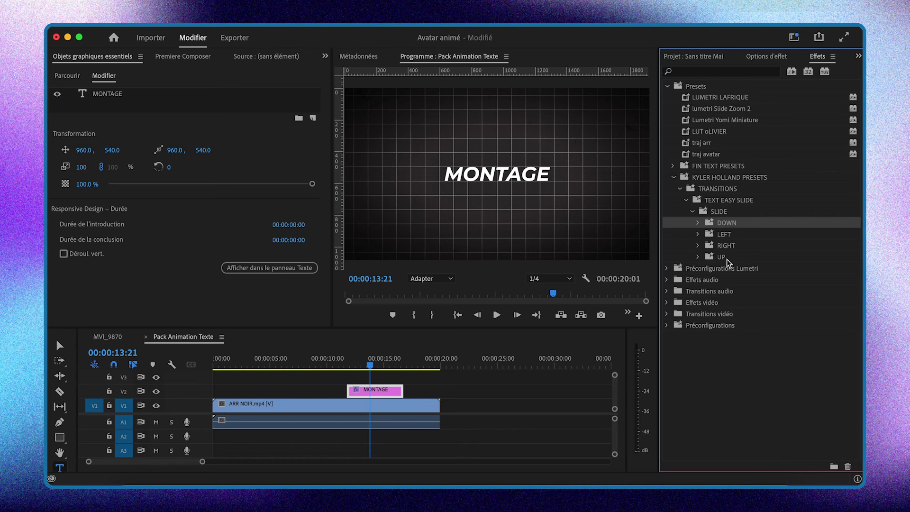
{"action": "left_click", "coordinate": [698, 257]}
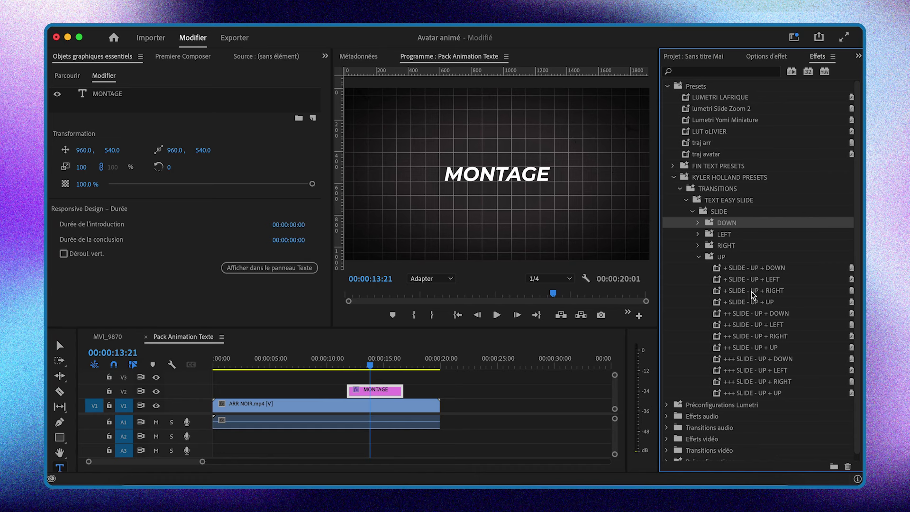
Apply + SLIDE - UP + RIGHT to the MONTAGE clip, preview it, then select + SLIDE - UP + DOWN.
{"action": "left_click_drag", "start_coordinate": [764, 295], "coordinate": [699, 305]}
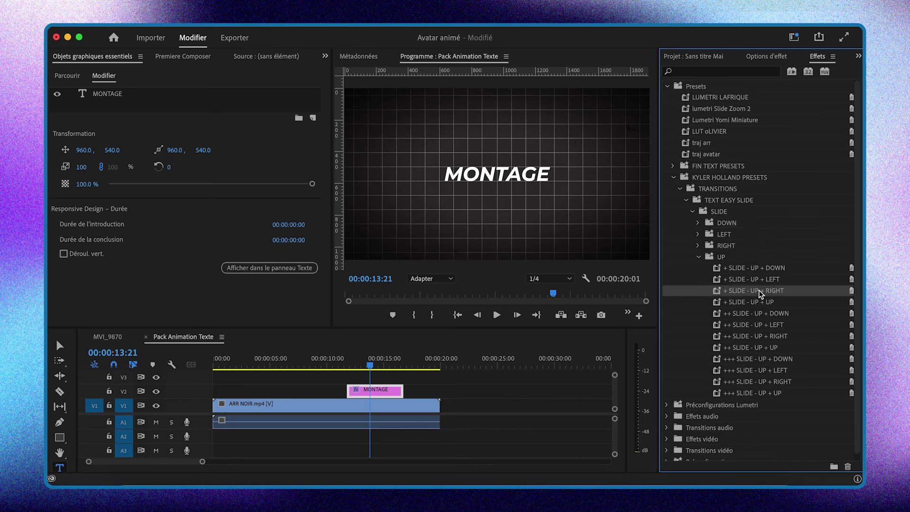
{"action": "mouse_move", "coordinate": [699, 304]}
{"action": "left_mouse_down"}
{"action": "mouse_move", "coordinate": [384, 390]}
{"action": "mouse_move", "coordinate": [341, 369]}
{"action": "left_mouse_up"}
{"action": "key", "text": "space"}
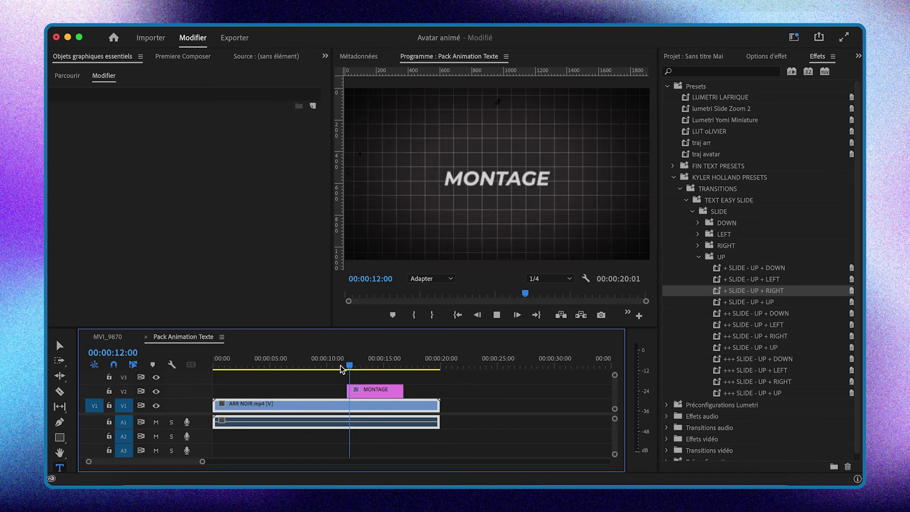
{"action": "left_click_drag", "start_coordinate": [342, 368], "coordinate": [415, 371]}
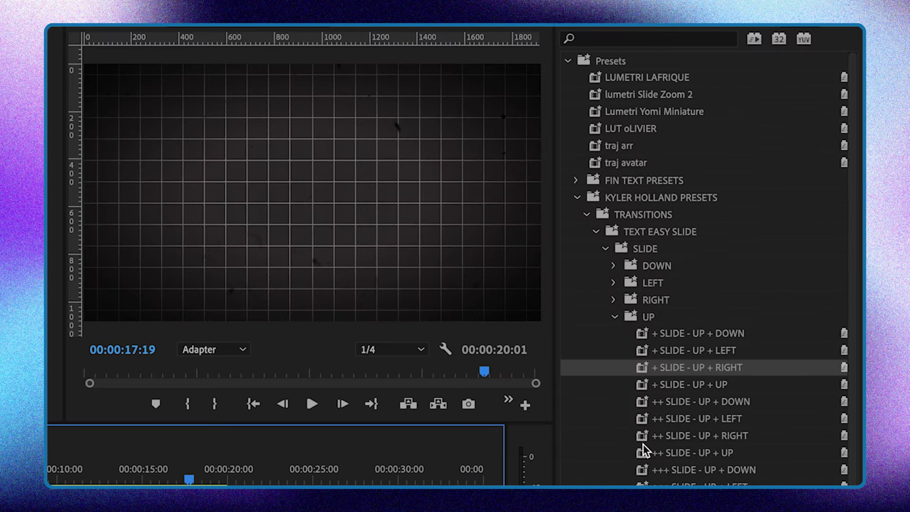
{"action": "scroll", "coordinate": [752, 442], "scroll_direction": "down", "scroll_amount": 1}
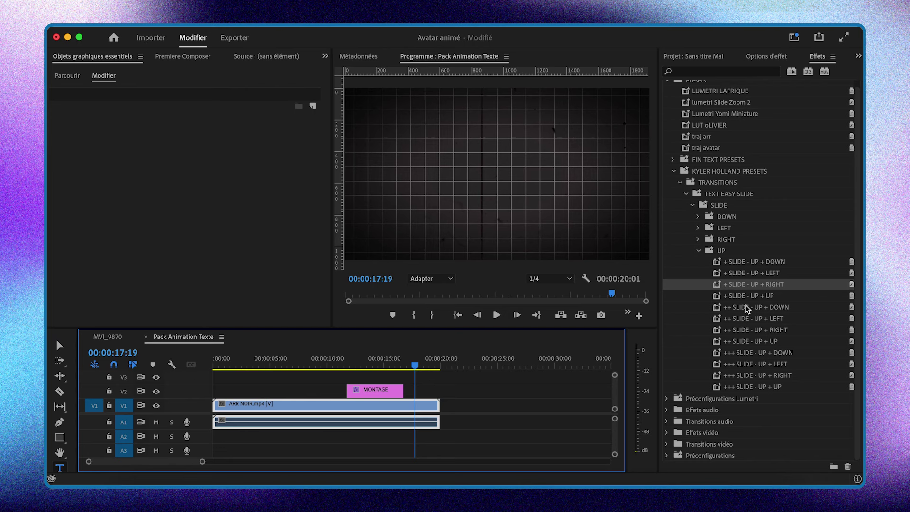
{"action": "left_click", "coordinate": [738, 262]}
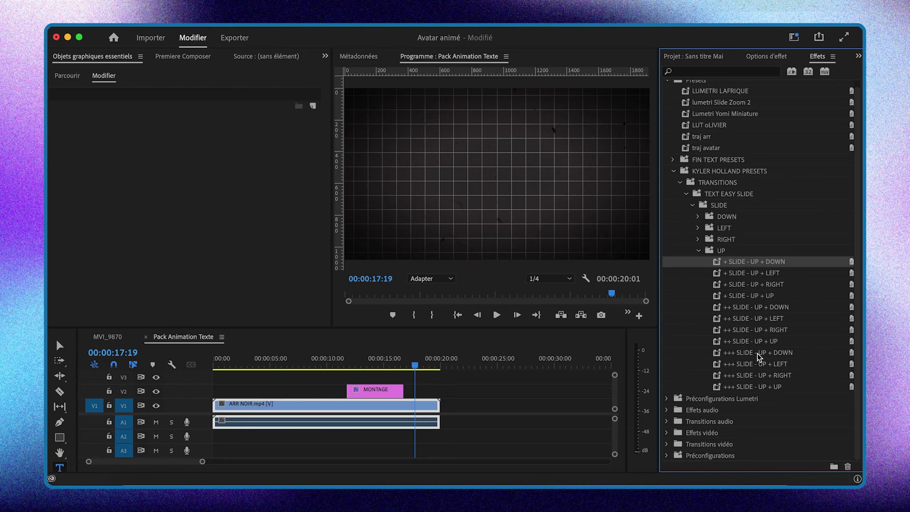
Scrub the timeline from about 11 seconds to find where the MONTAGE title appears.
{"action": "left_click", "coordinate": [344, 364]}
{"action": "left_click_drag", "start_coordinate": [347, 366], "coordinate": [382, 371]}
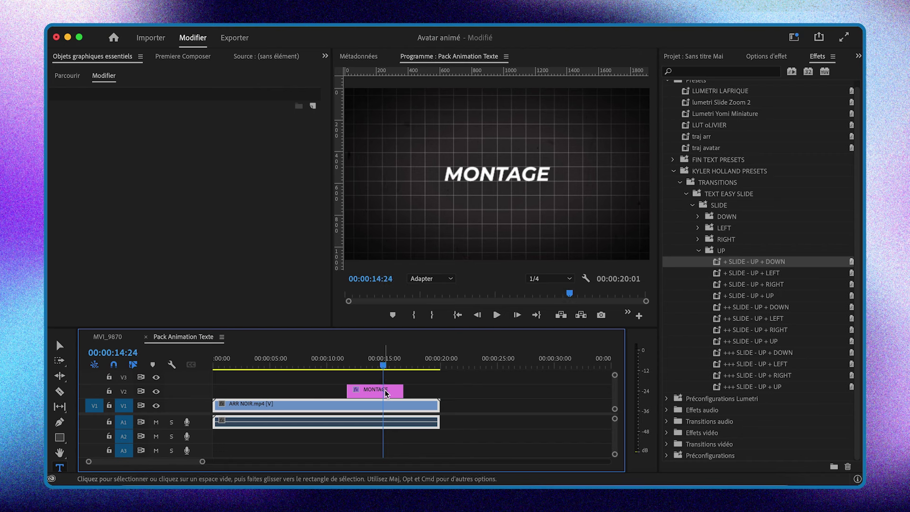
{"action": "left_click", "coordinate": [418, 365]}
Apply the +++ SLIDE - UP + DOWN preset to the MONTAGE clip and play to preview it.
{"action": "left_click", "coordinate": [737, 353]}
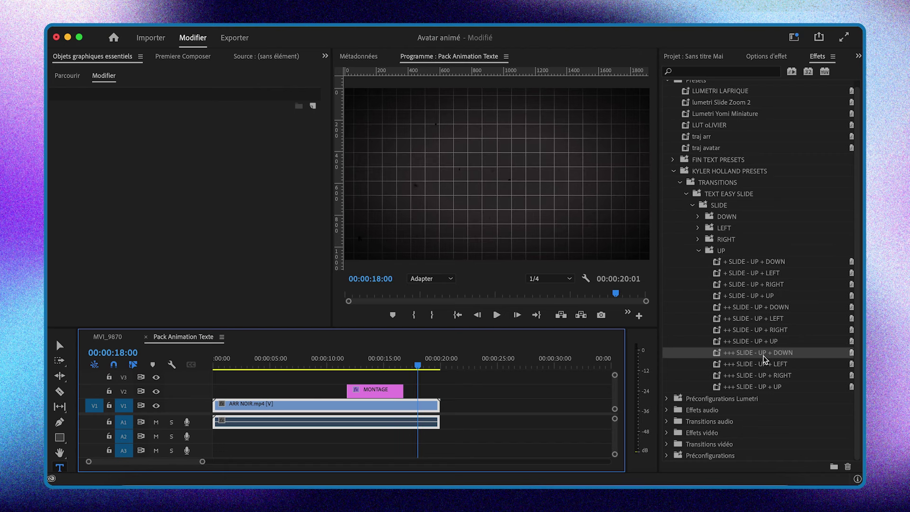
{"action": "left_click", "coordinate": [775, 359]}
{"action": "left_click_drag", "start_coordinate": [562, 385], "coordinate": [379, 388]}
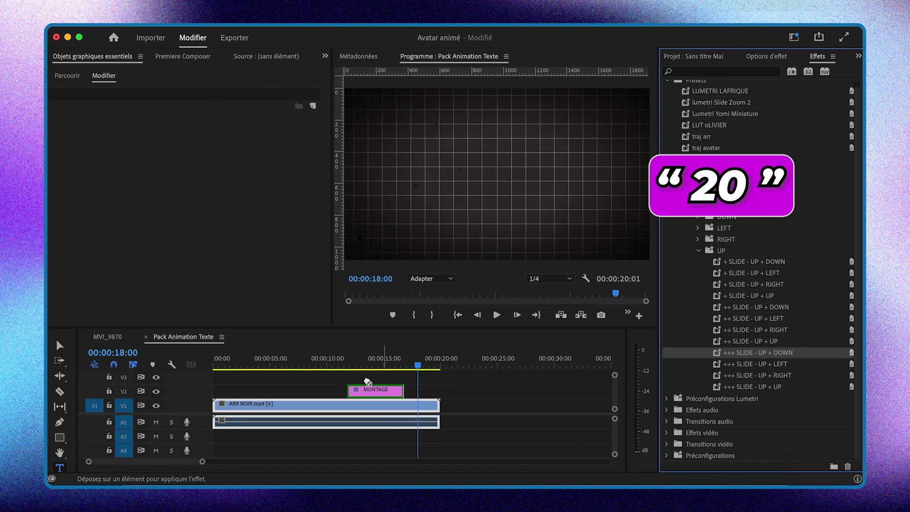
{"action": "left_click", "coordinate": [344, 366]}
{"action": "key", "text": "space"}
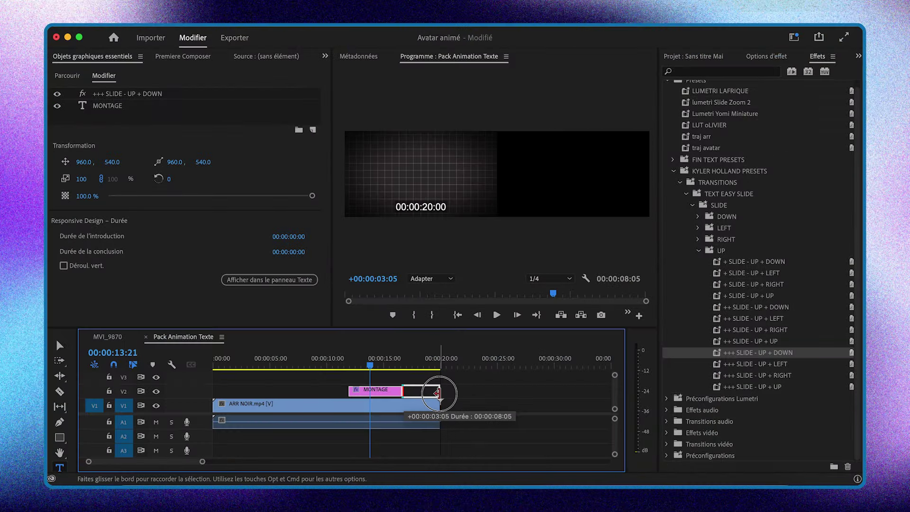
{"action": "left_click_drag", "start_coordinate": [435, 392], "coordinate": [440, 392]}
{"action": "left_click", "coordinate": [345, 363]}
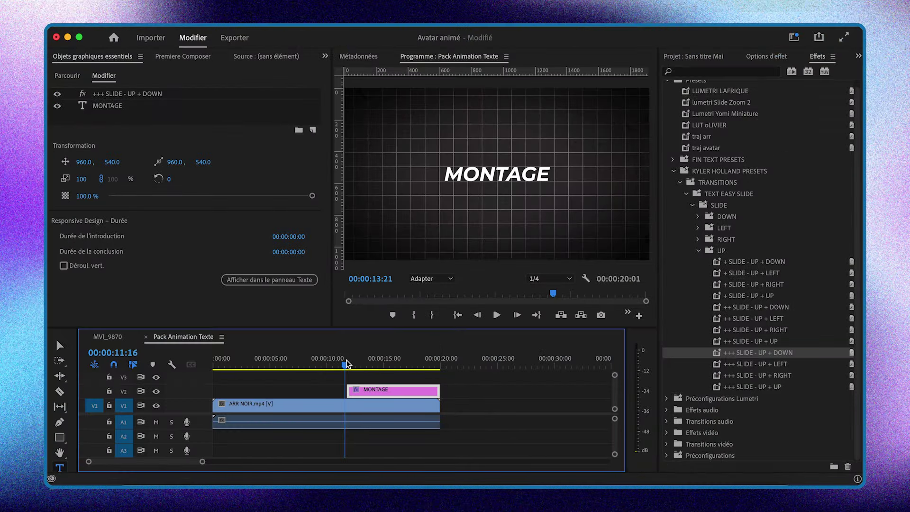
{"action": "key", "text": "d"}
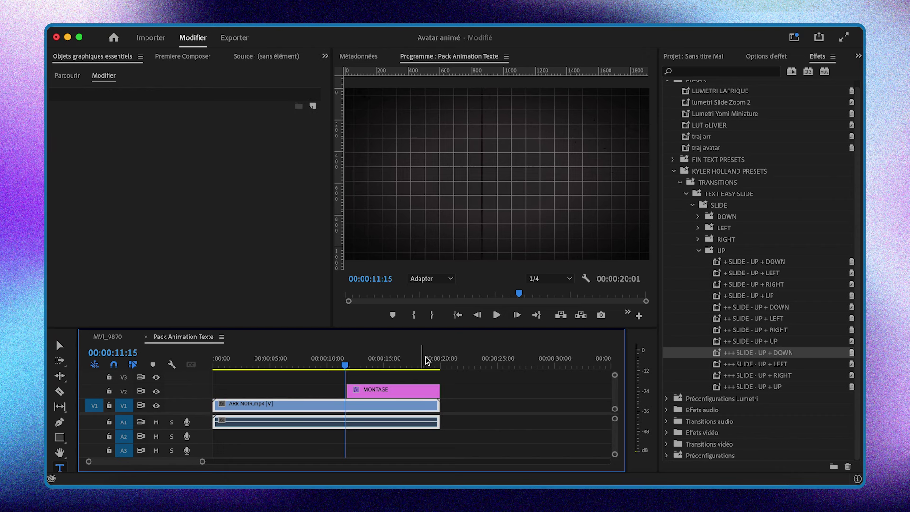
{"action": "left_click", "coordinate": [493, 319]}
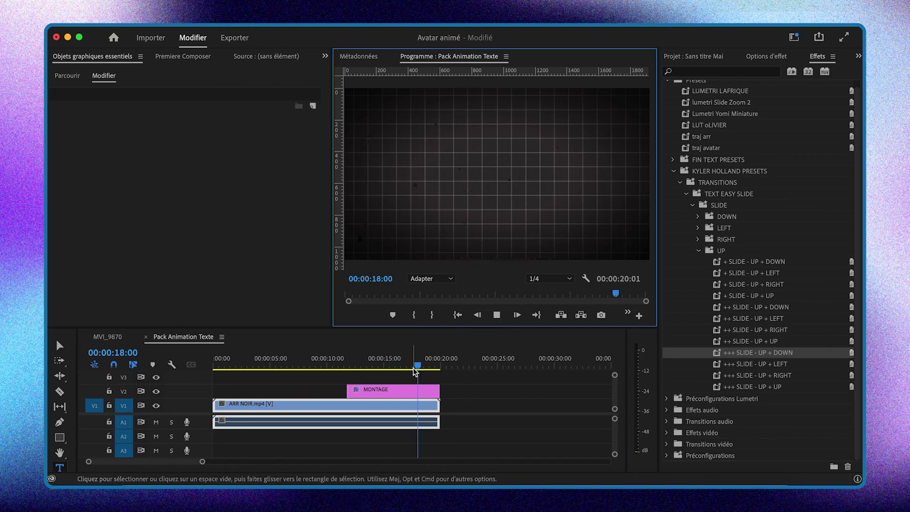
{"action": "key", "text": "space"}
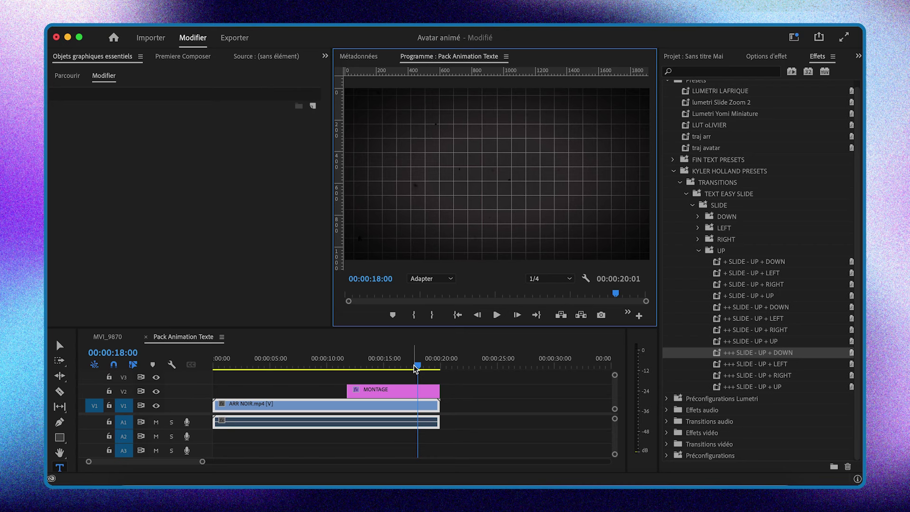
{"action": "left_click", "coordinate": [403, 391]}
{"action": "left_click", "coordinate": [822, 58]}
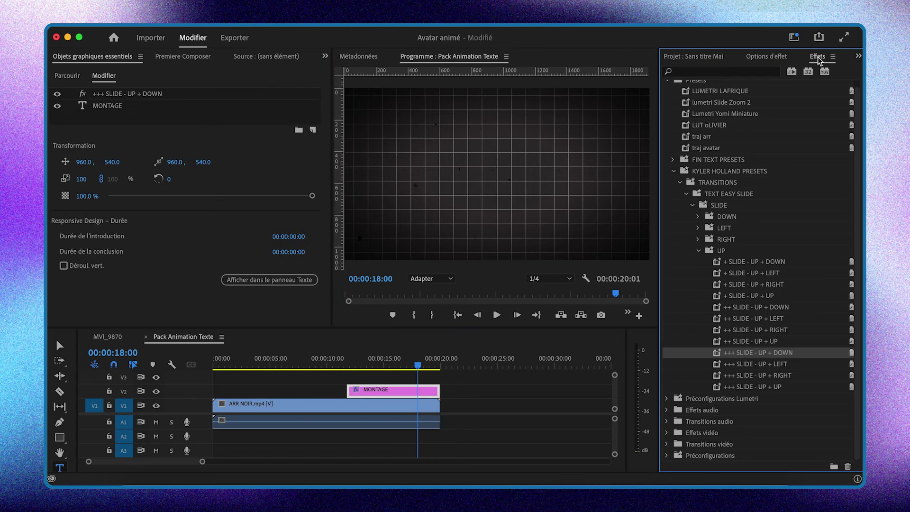
Inspect the MONTAGE clip's Position and Opacity keyframes in a maximized Effect Controls panel, then restore the layout.
{"action": "left_click", "coordinate": [771, 57]}
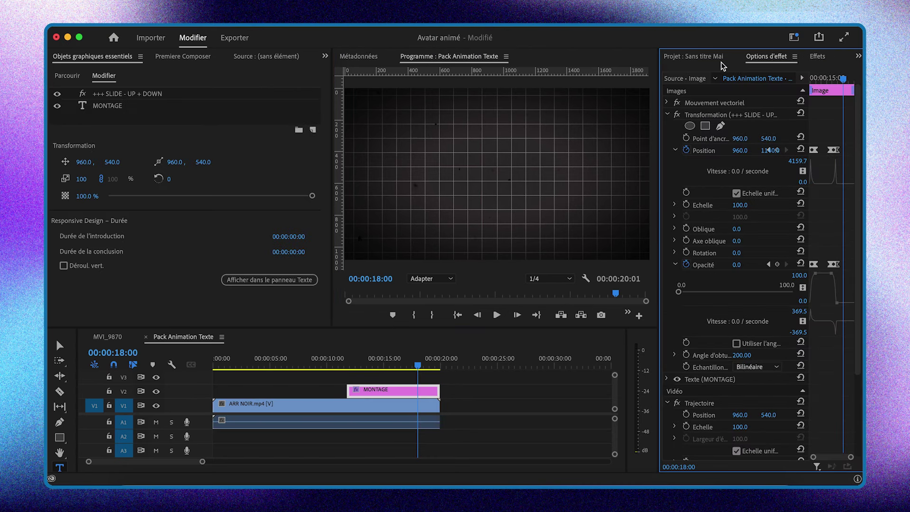
{"action": "double_click", "coordinate": [768, 58]}
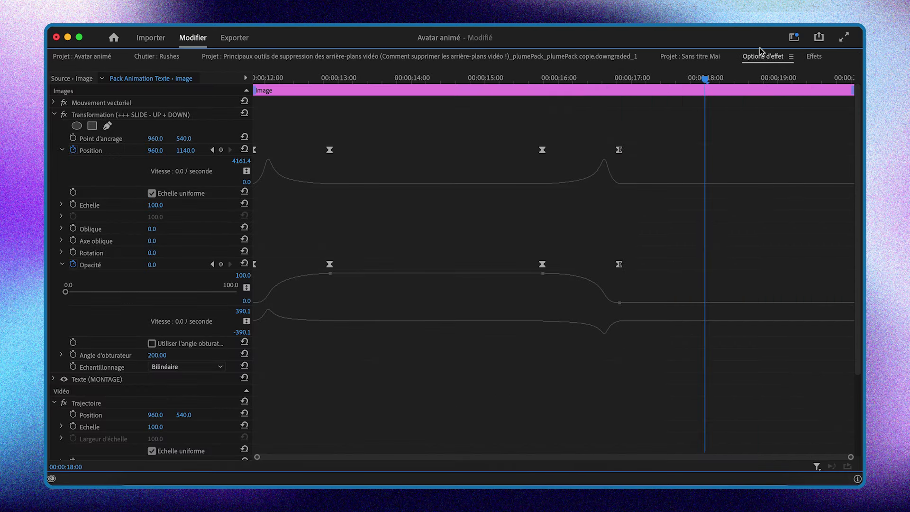
{"action": "double_click", "coordinate": [768, 58]}
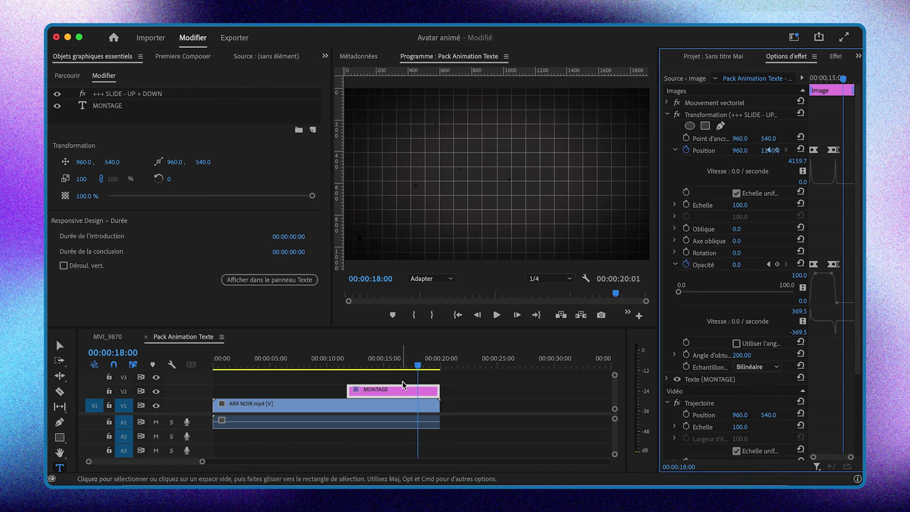
Undo the slide preset, scrub through the title clip, and select the MONTAGE clip.
{"action": "key", "text": "super+z"}
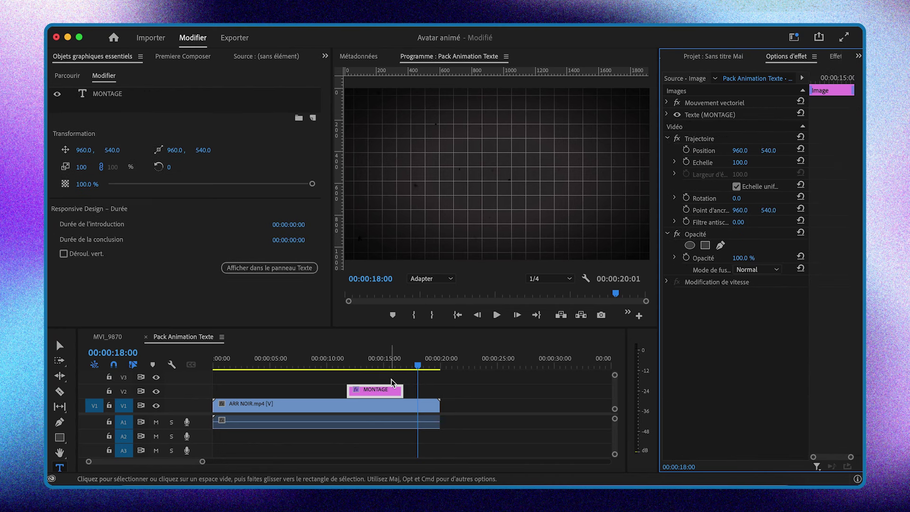
{"action": "left_click", "coordinate": [385, 359]}
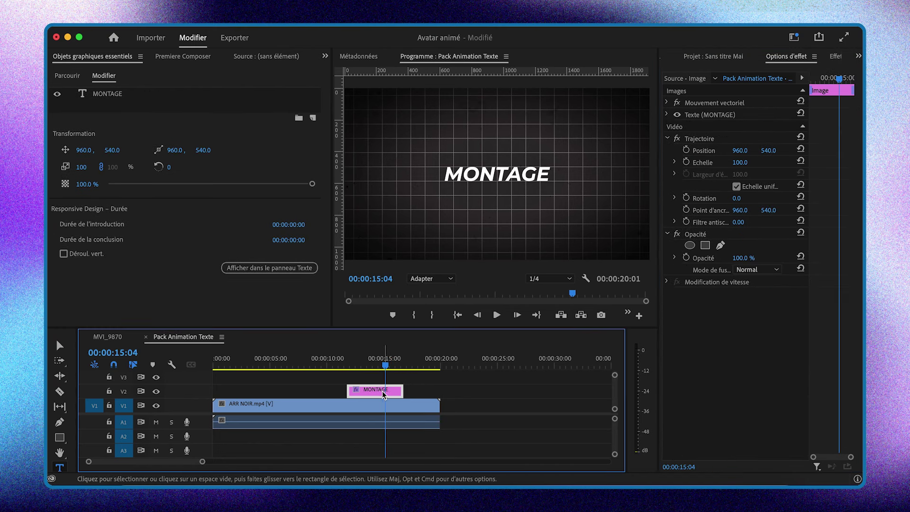
{"action": "mouse_move", "coordinate": [382, 360]}
{"action": "left_mouse_down"}
{"action": "mouse_move", "coordinate": [399, 361]}
{"action": "mouse_move", "coordinate": [386, 363]}
{"action": "mouse_move", "coordinate": [436, 391]}
{"action": "left_mouse_up"}
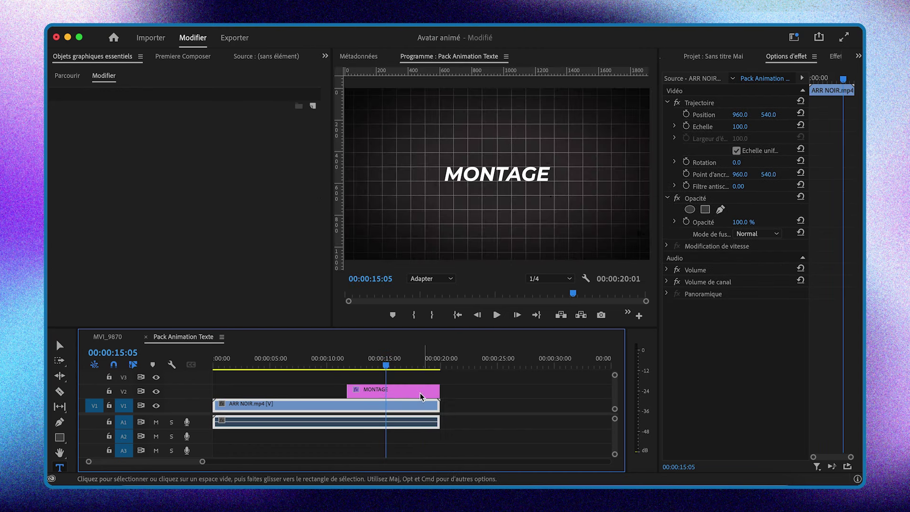
{"action": "left_click", "coordinate": [425, 365]}
{"action": "left_click", "coordinate": [413, 389]}
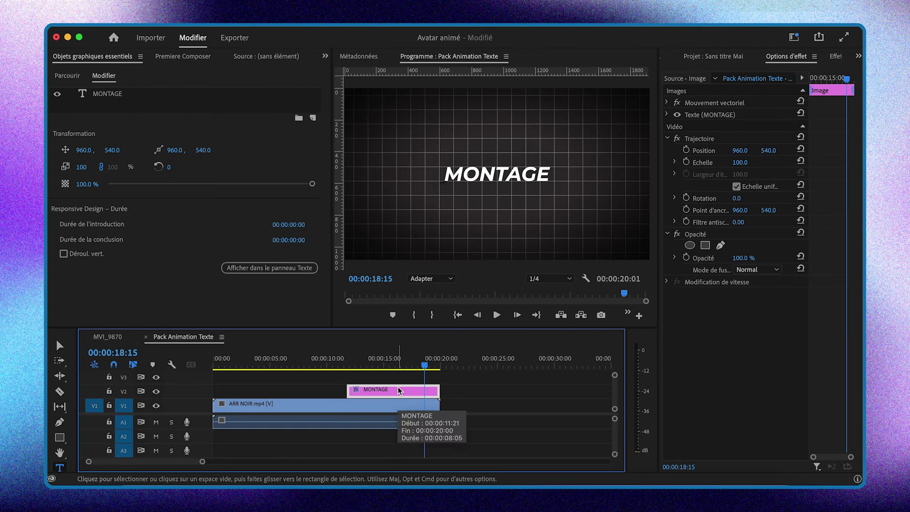
Reapply the +++ SLIDE - UP + DOWN preset to MONTAGE and play the sequence through.
{"action": "left_click", "coordinate": [835, 60]}
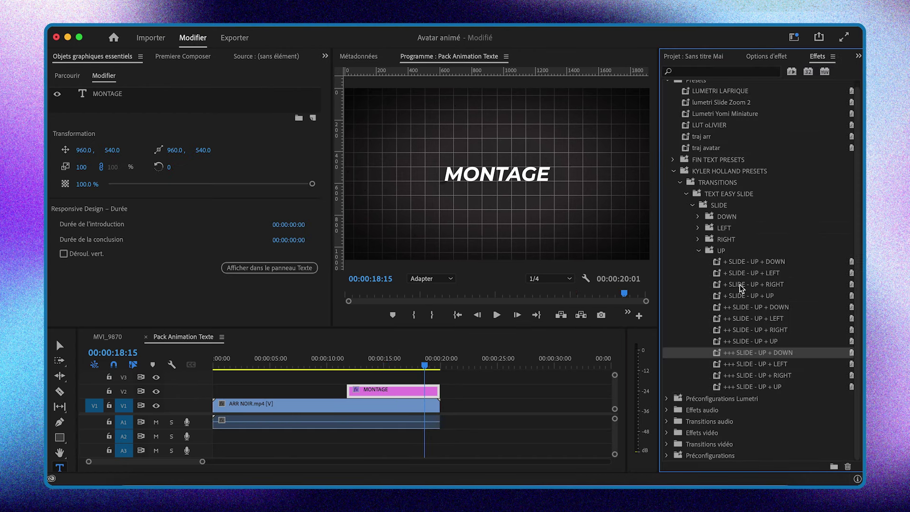
{"action": "left_click_drag", "start_coordinate": [753, 353], "coordinate": [397, 389]}
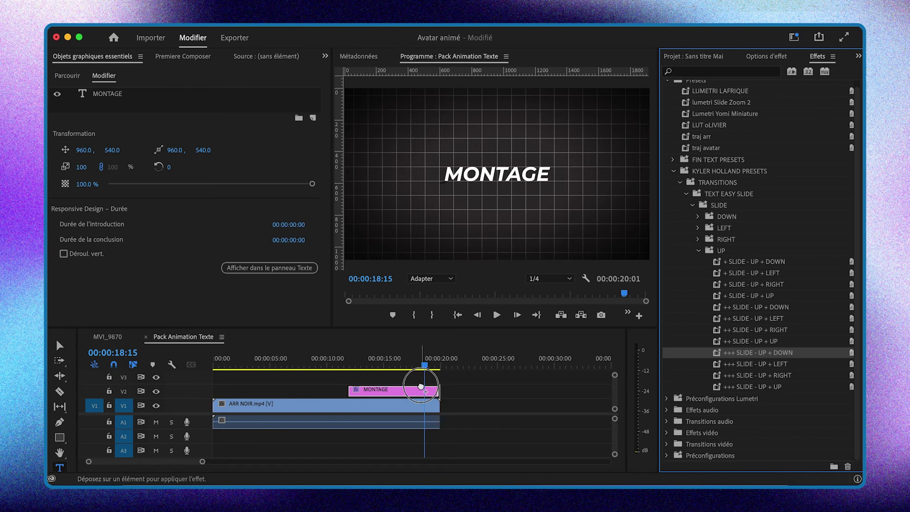
{"action": "left_click", "coordinate": [344, 363]}
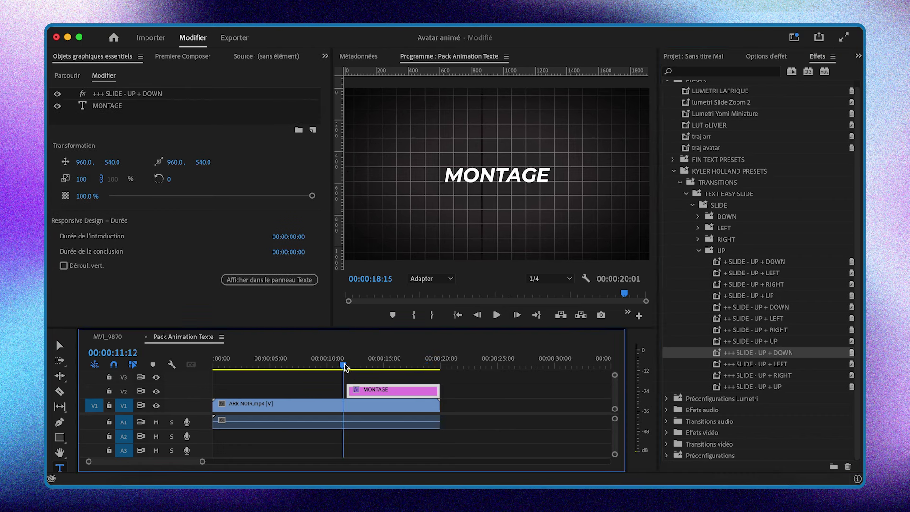
{"action": "key", "text": "d"}
{"action": "key", "text": "space"}
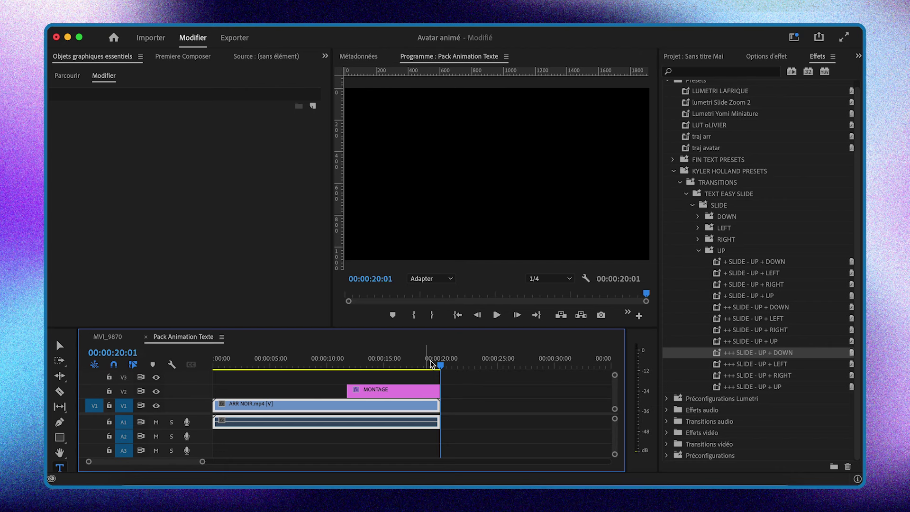
{"action": "left_click", "coordinate": [106, 337]}
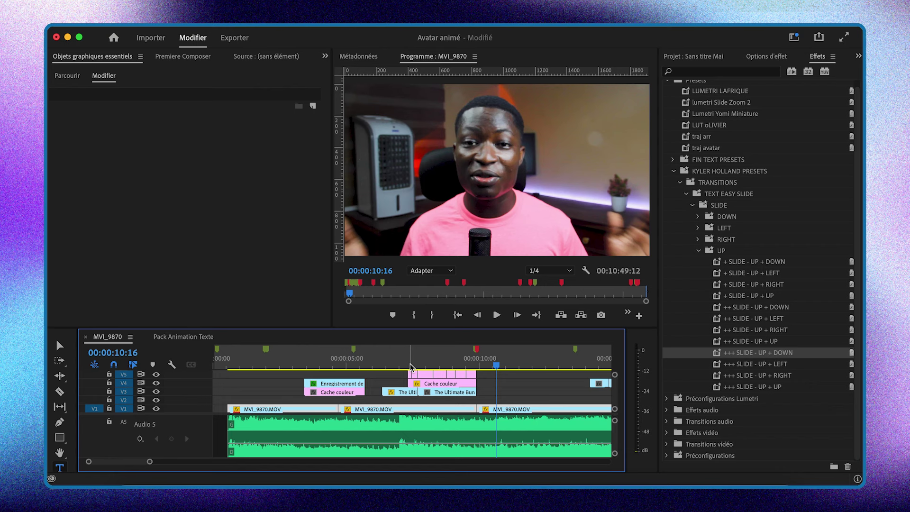
{"action": "left_click", "coordinate": [411, 366]}
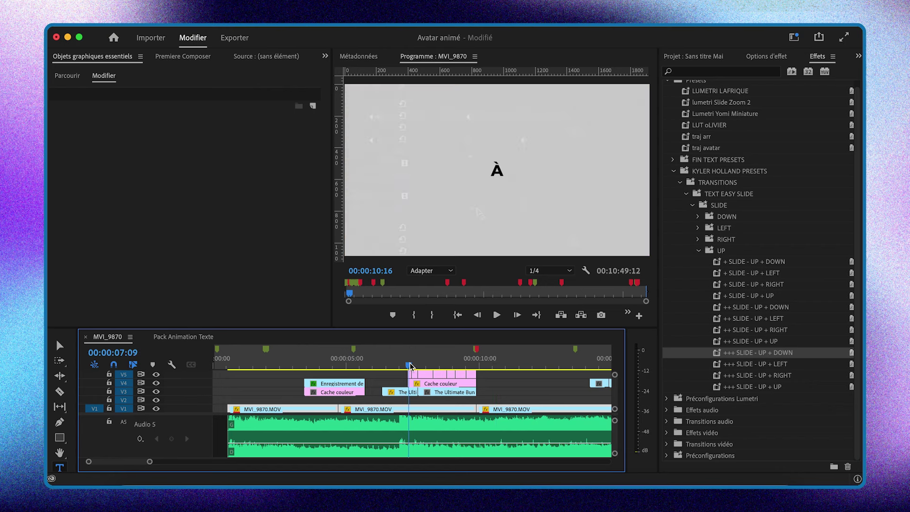
{"action": "key", "text": "="}
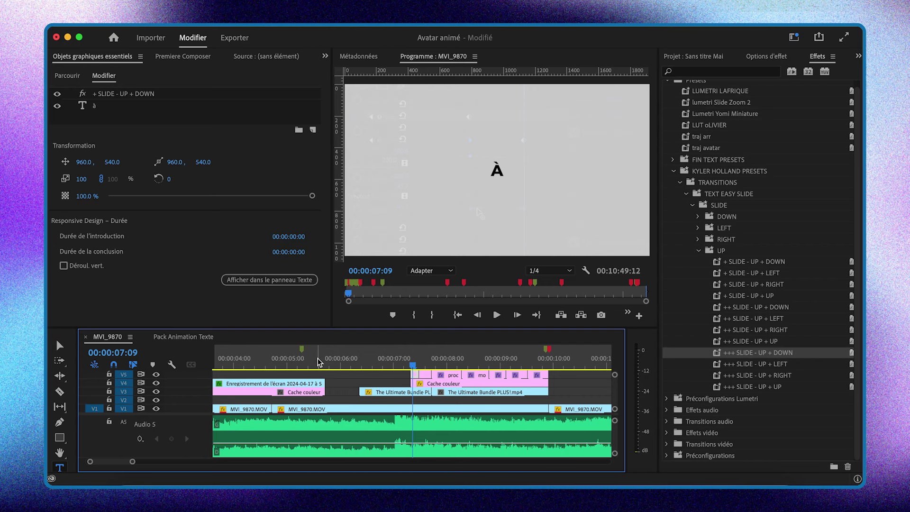
{"action": "key", "text": "minus"}
{"action": "left_click", "coordinate": [229, 361]}
{"action": "key", "text": "space"}
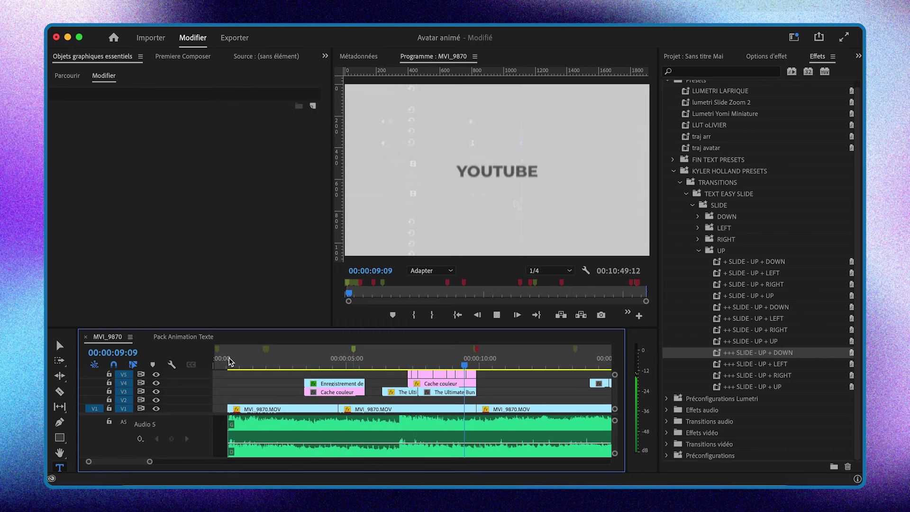
{"action": "key", "text": "space"}
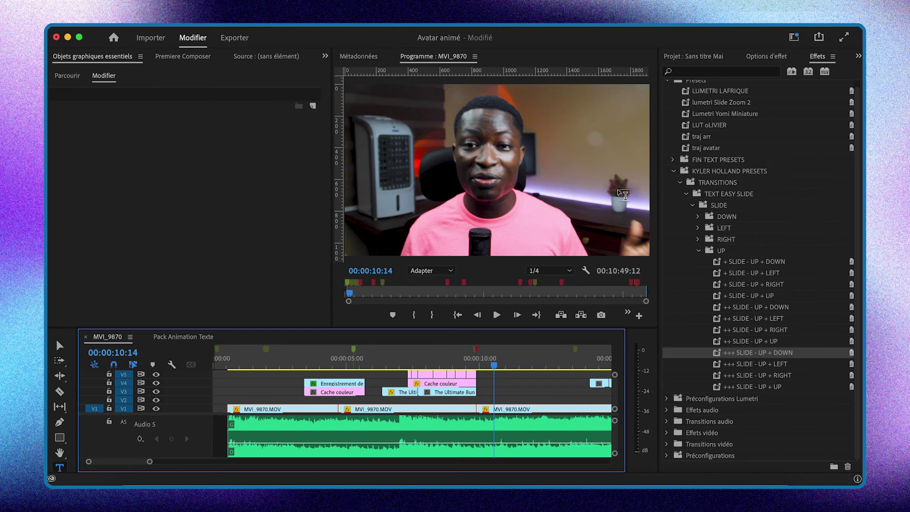
{"action": "left_click", "coordinate": [203, 337]}
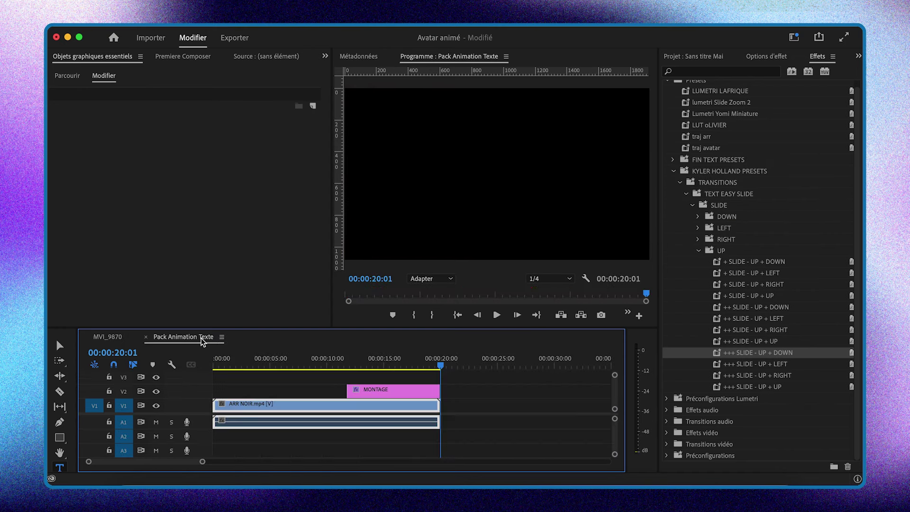
{"action": "left_click", "coordinate": [379, 361]}
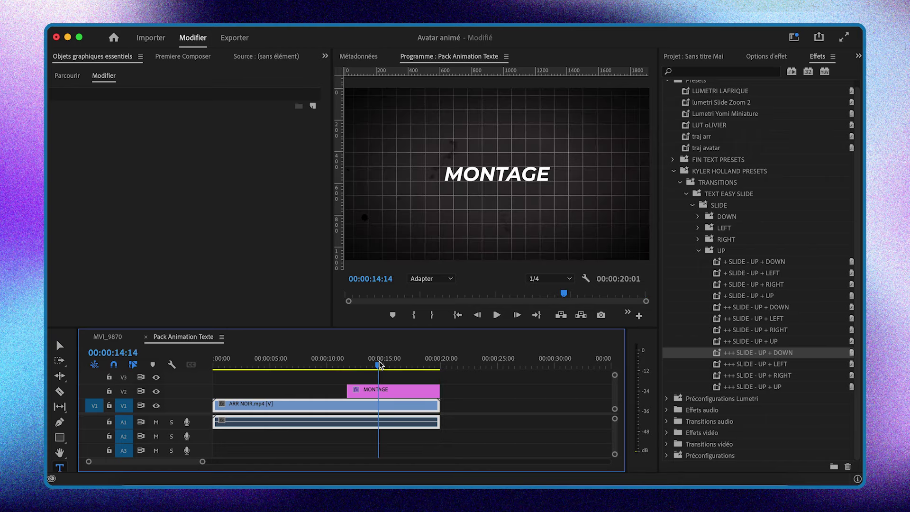